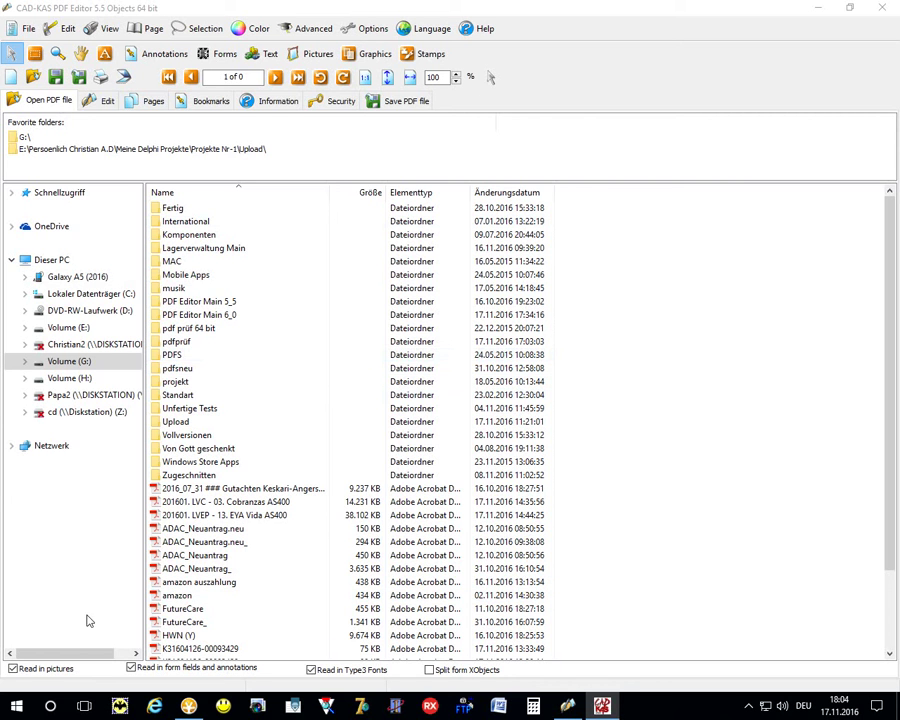
Step: Open amazon.pdf and insert 'sdffff' after 'Der Betrag' in the payment sentence
double_click(175, 595)
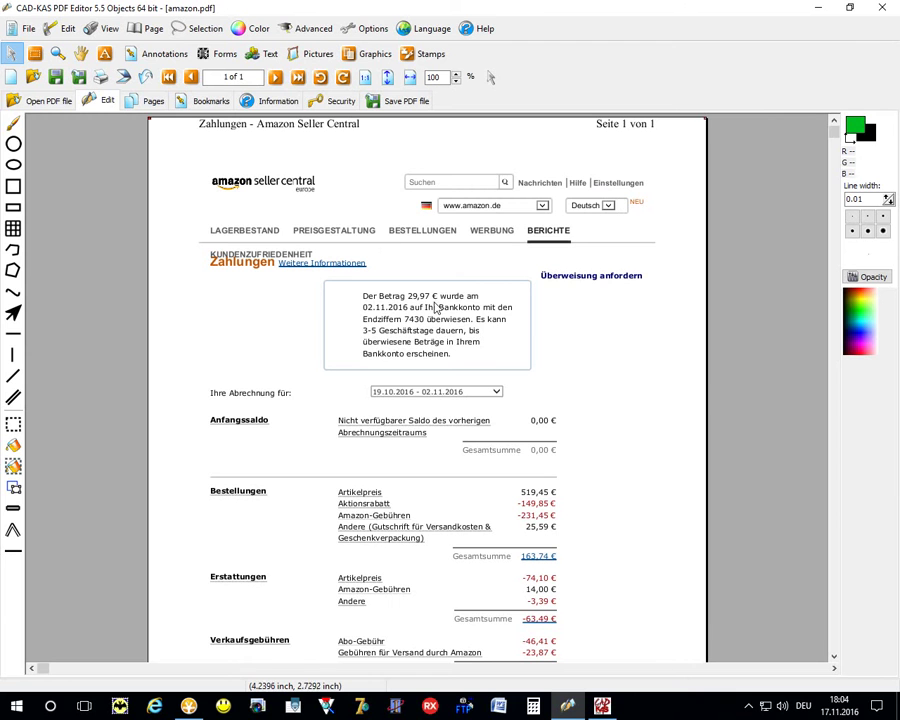
click(420, 297)
click(428, 300)
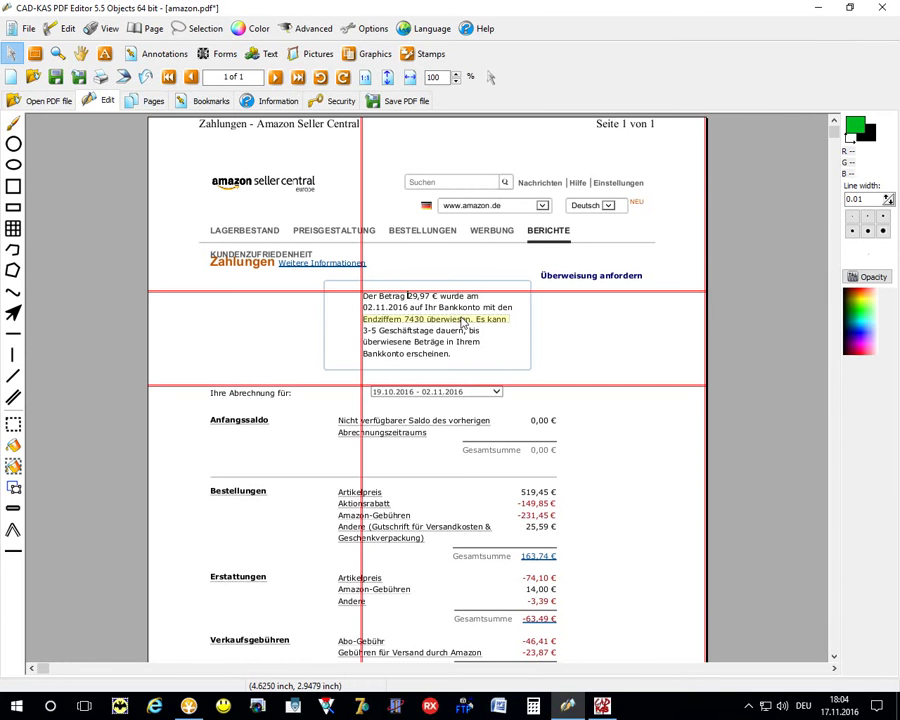
key(Delete)
text(sdffff)
click(455, 262)
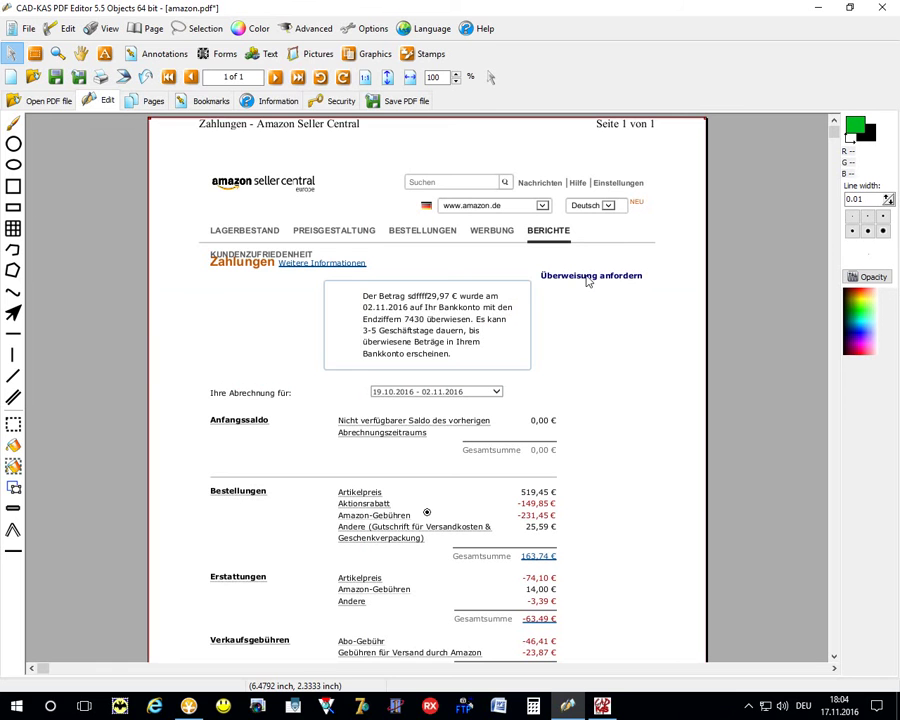
Step: Deselect everything and reword the transfer-request link to 'Überweidffdung anforder'
click(198, 28)
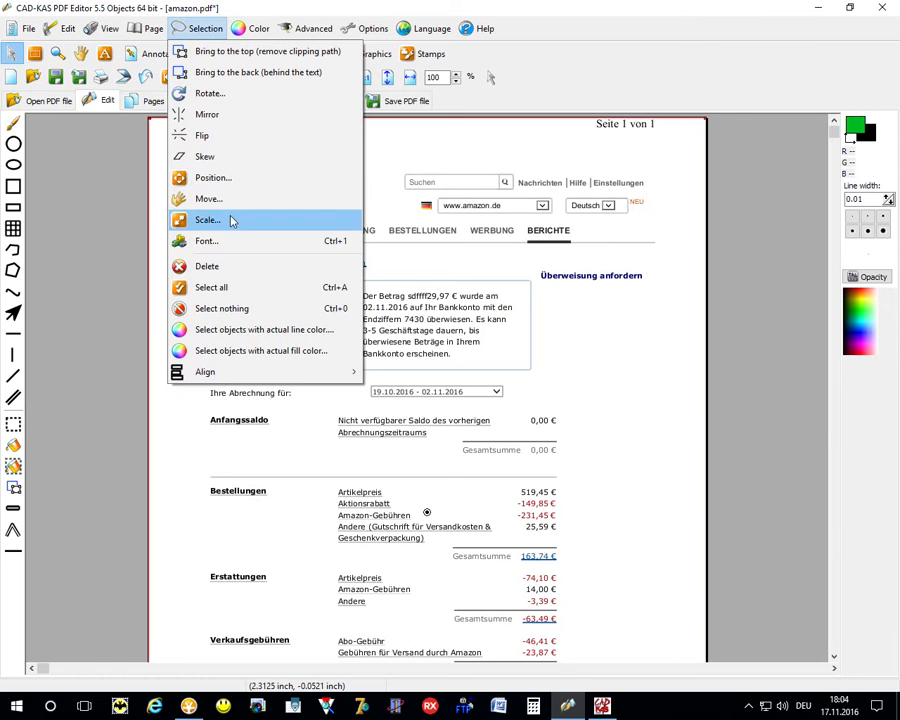
click(224, 308)
click(578, 280)
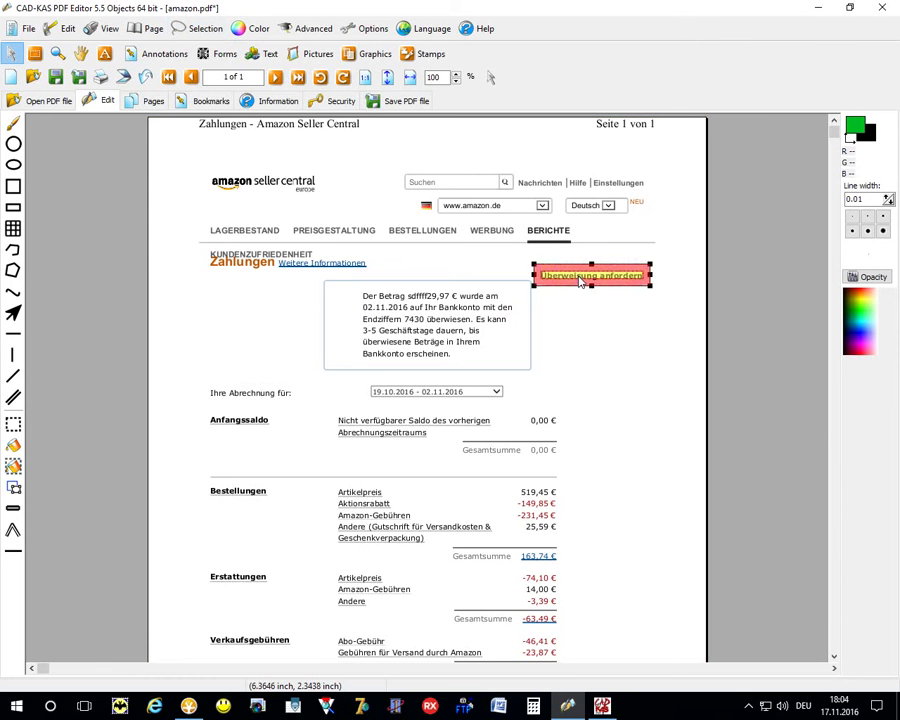
click(620, 300)
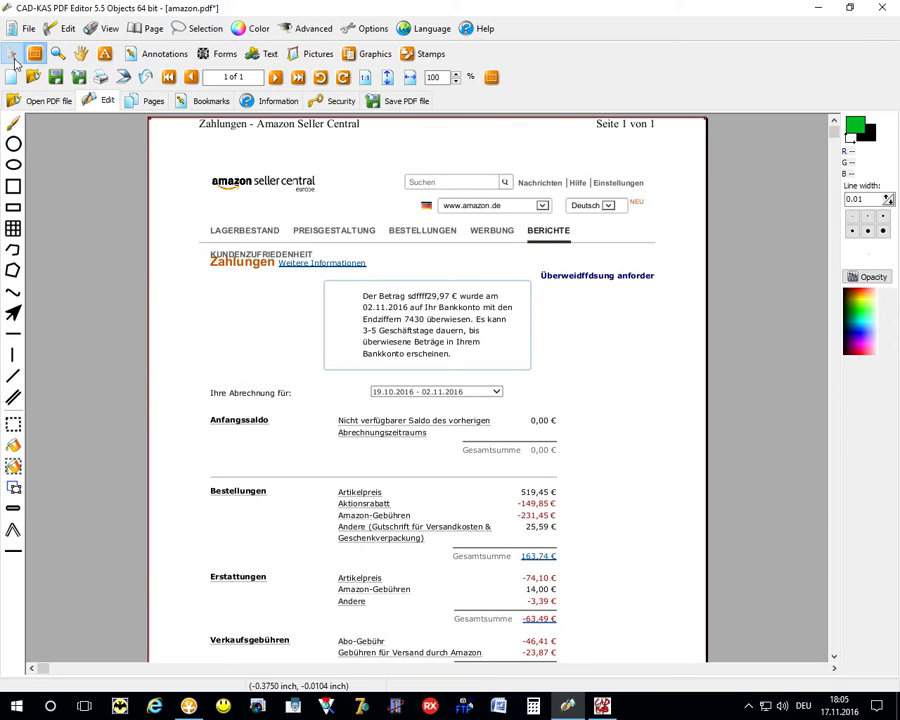
Step: Drag the first payment line beside the Zahlungen heading and skew it diagonally
click(198, 28)
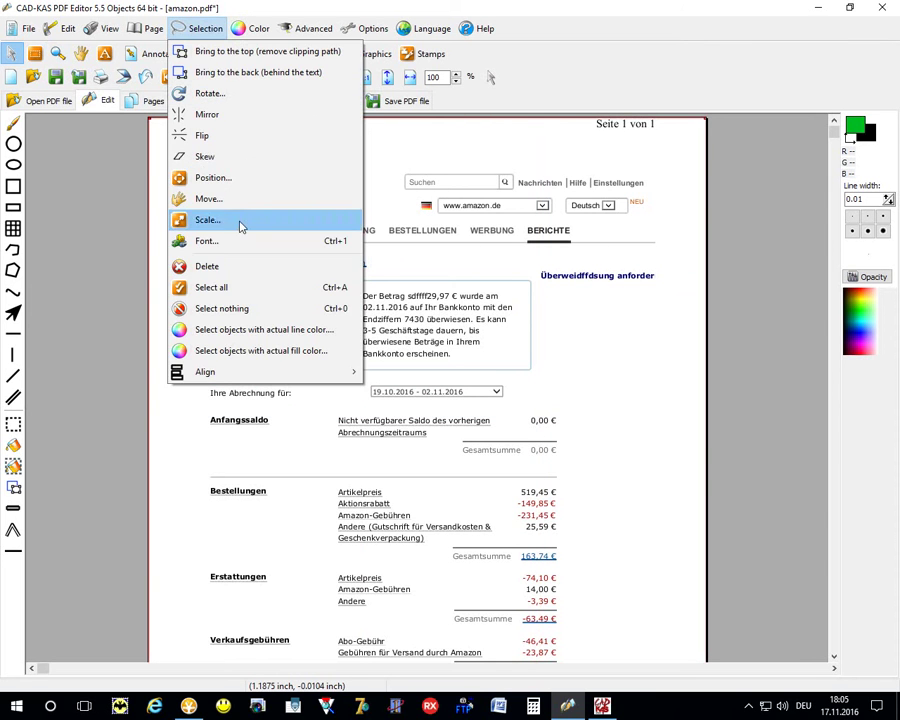
click(220, 308)
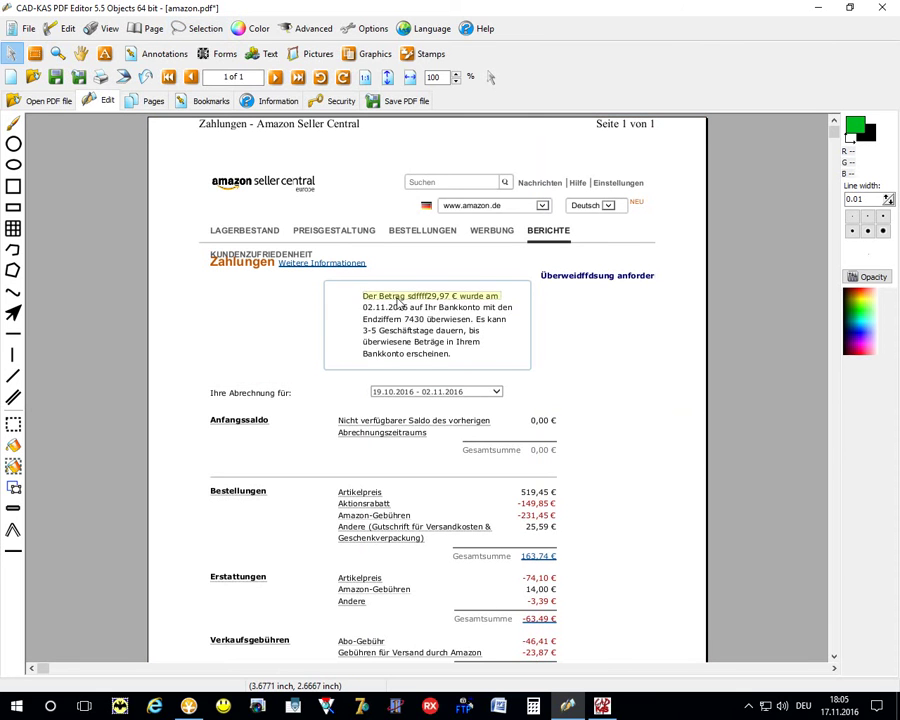
drag(398, 303, 228, 311)
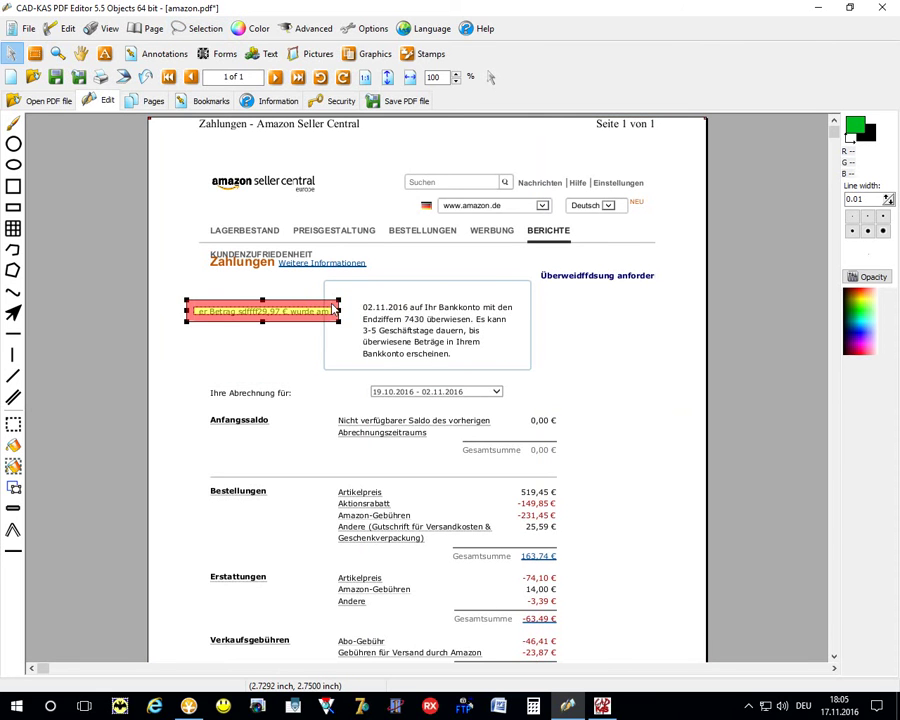
mouse_move(333, 309)
mouse_down()
mouse_move(311, 283)
mouse_move(290, 306)
mouse_up()
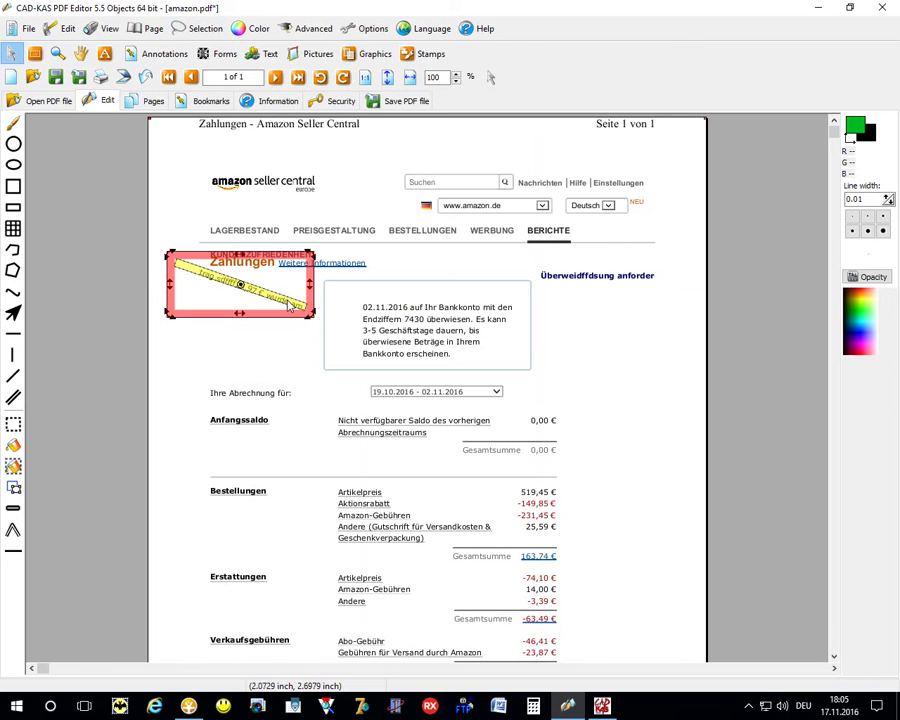
drag(240, 254, 317, 270)
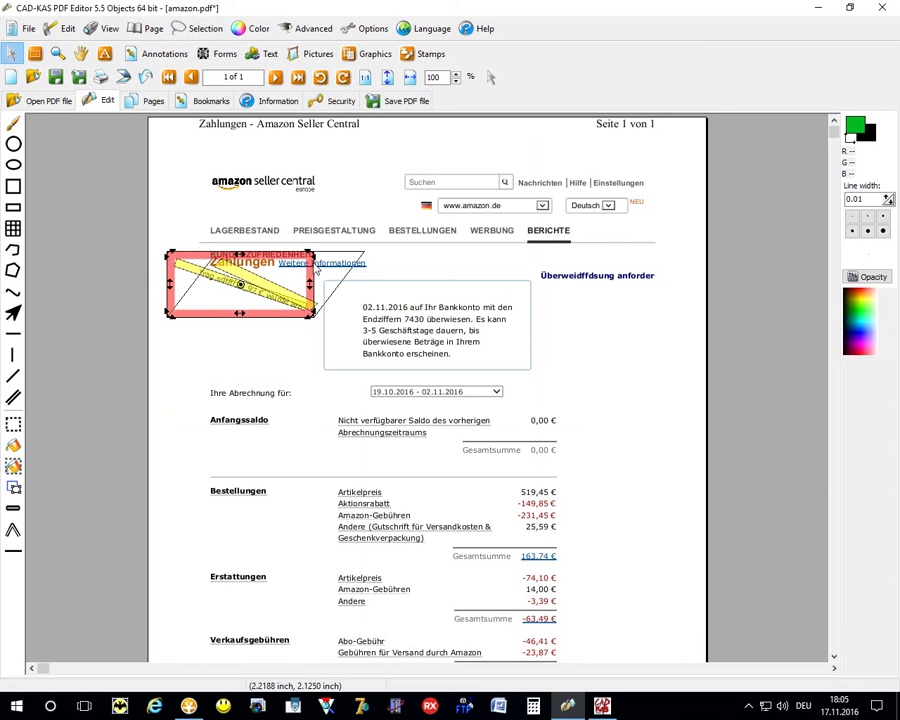
click(281, 352)
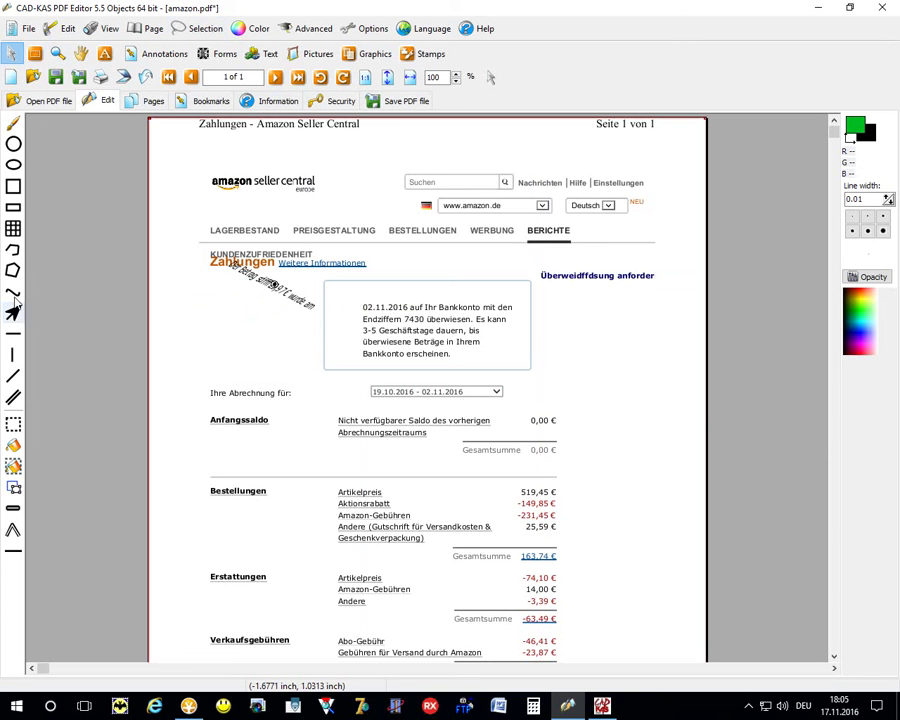
Step: Draw a green open polyline outline below the slanted text
click(13, 335)
click(13, 375)
drag(215, 350, 296, 308)
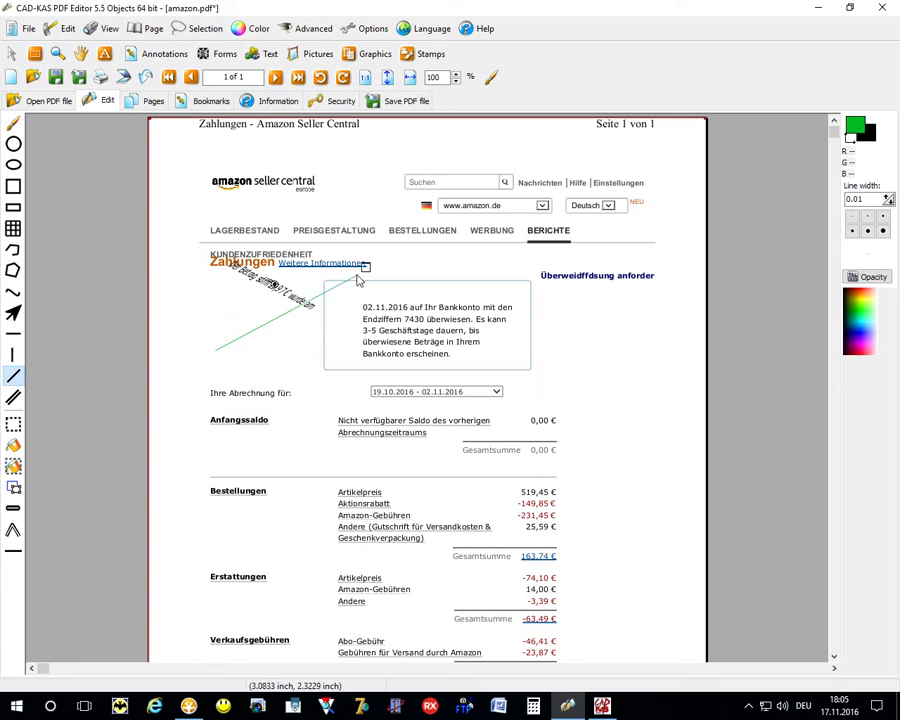
click(255, 315)
click(210, 297)
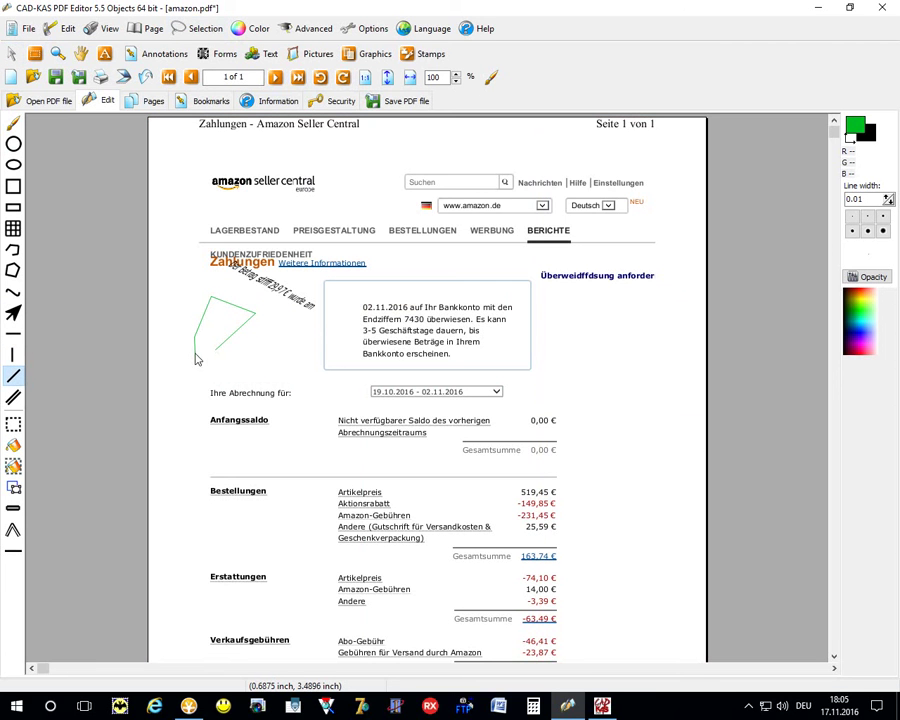
click(194, 352)
click(313, 340)
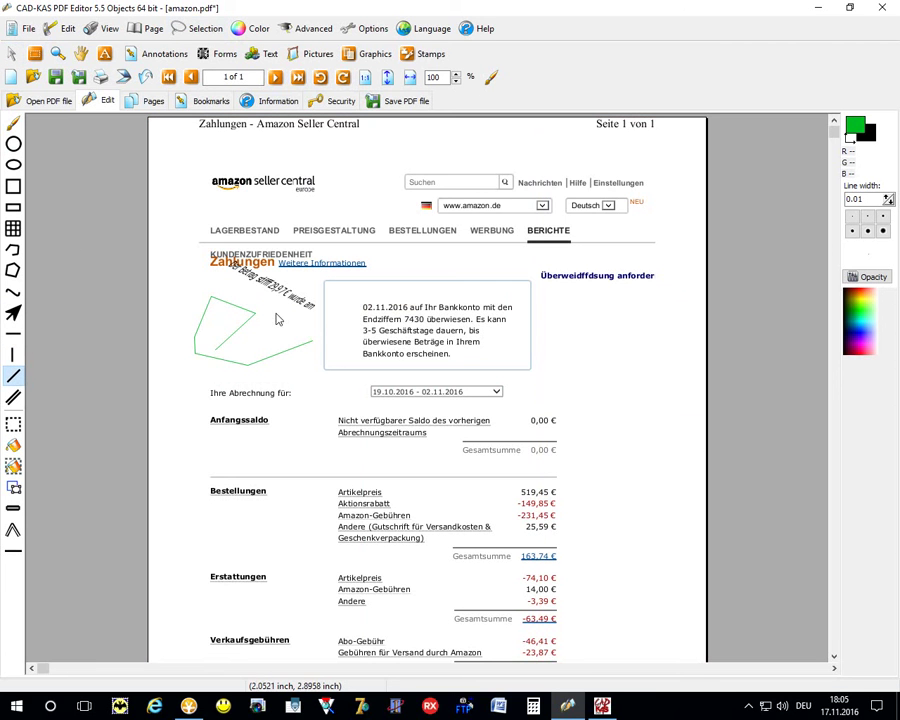
Step: Draw a square below the outline and fill it purple
click(13, 186)
drag(259, 342, 341, 424)
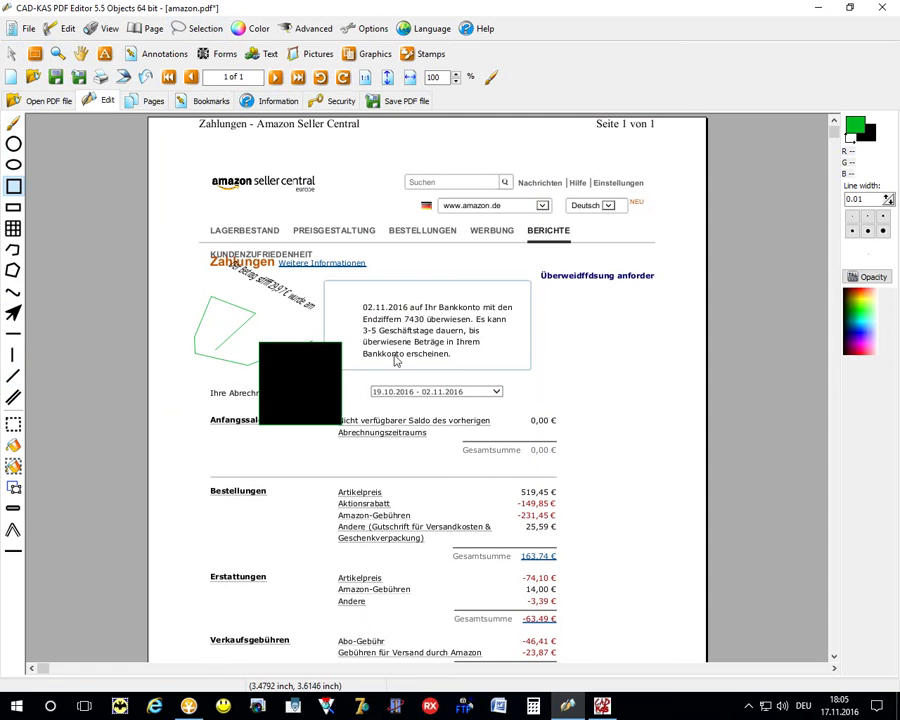
click(862, 340)
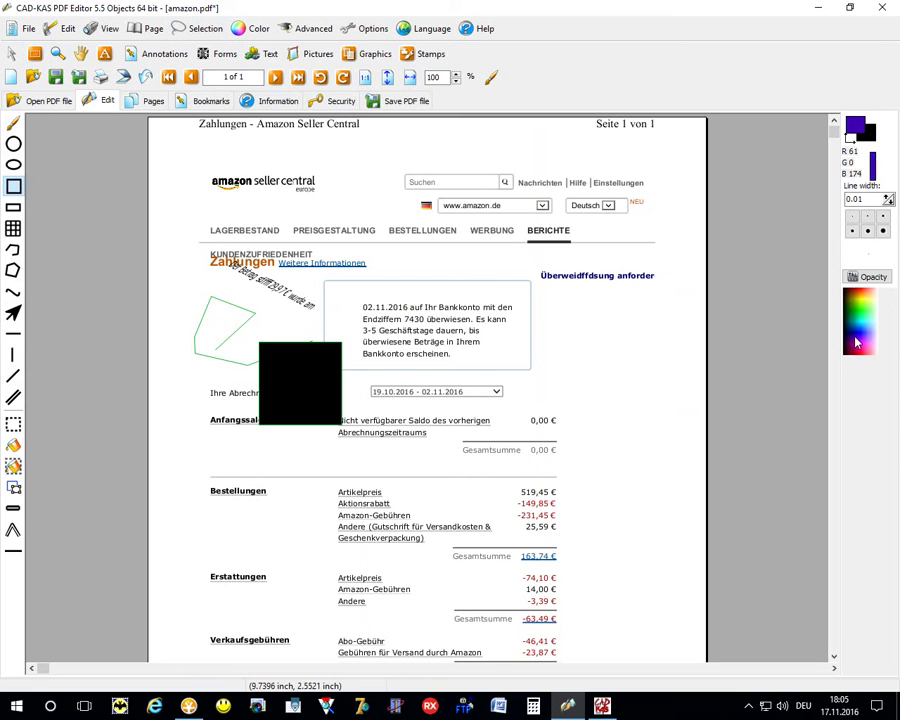
click(11, 53)
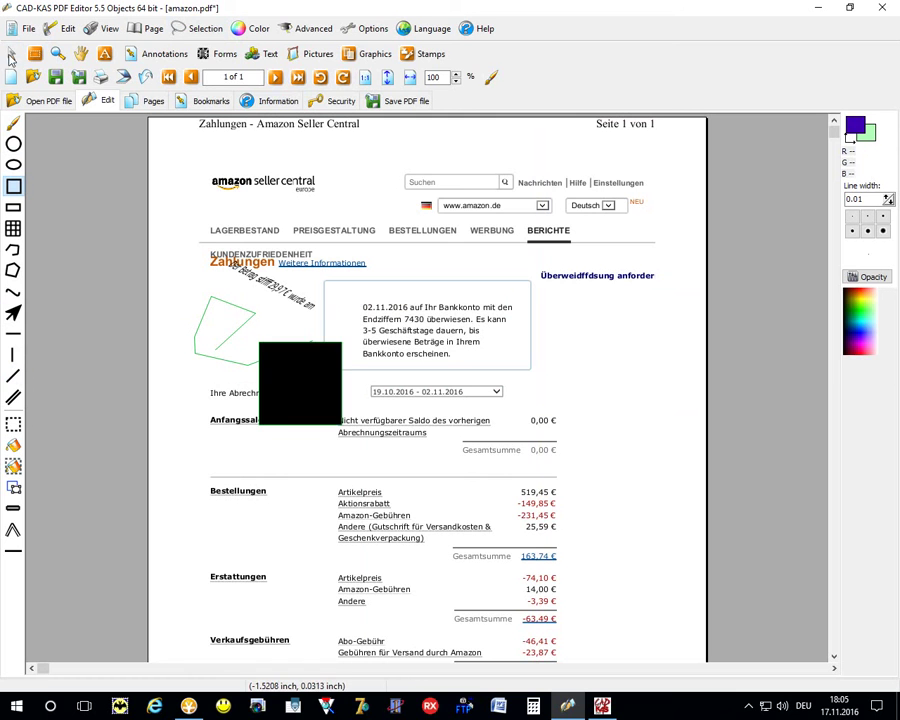
click(298, 367)
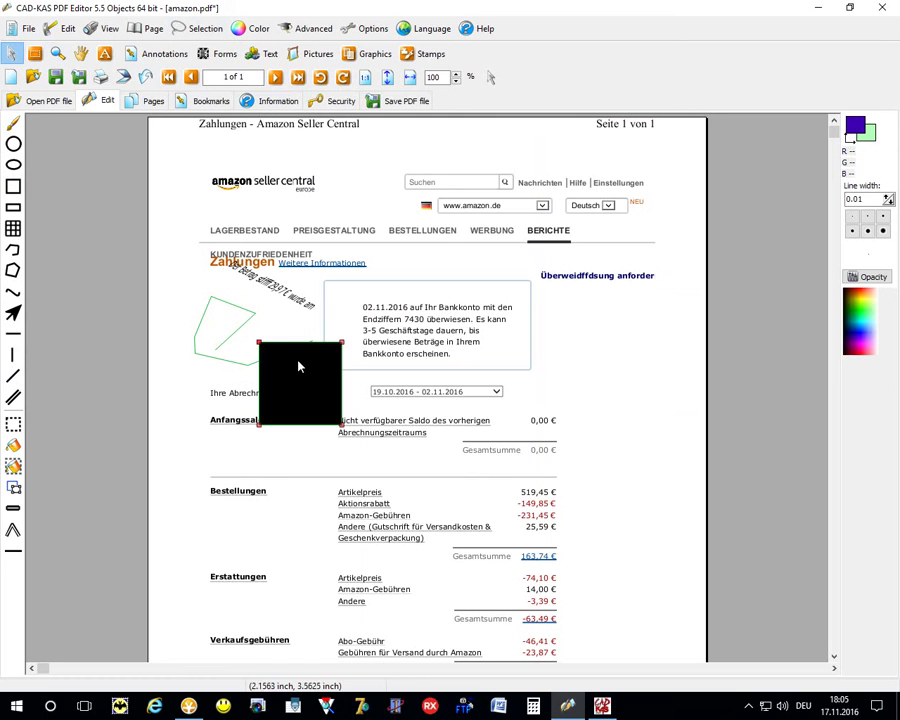
click(860, 310)
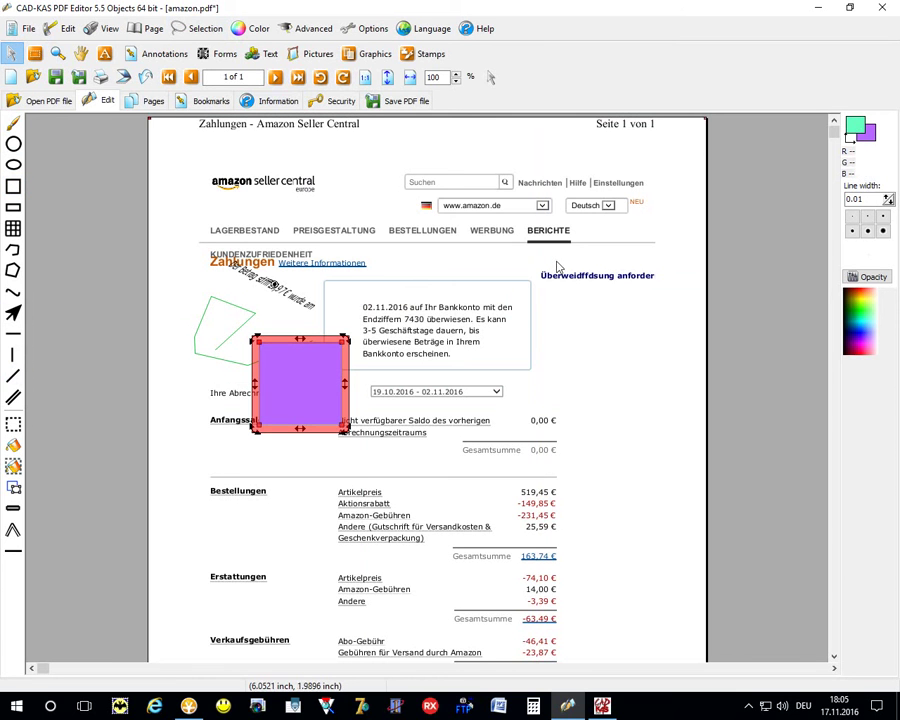
click(566, 350)
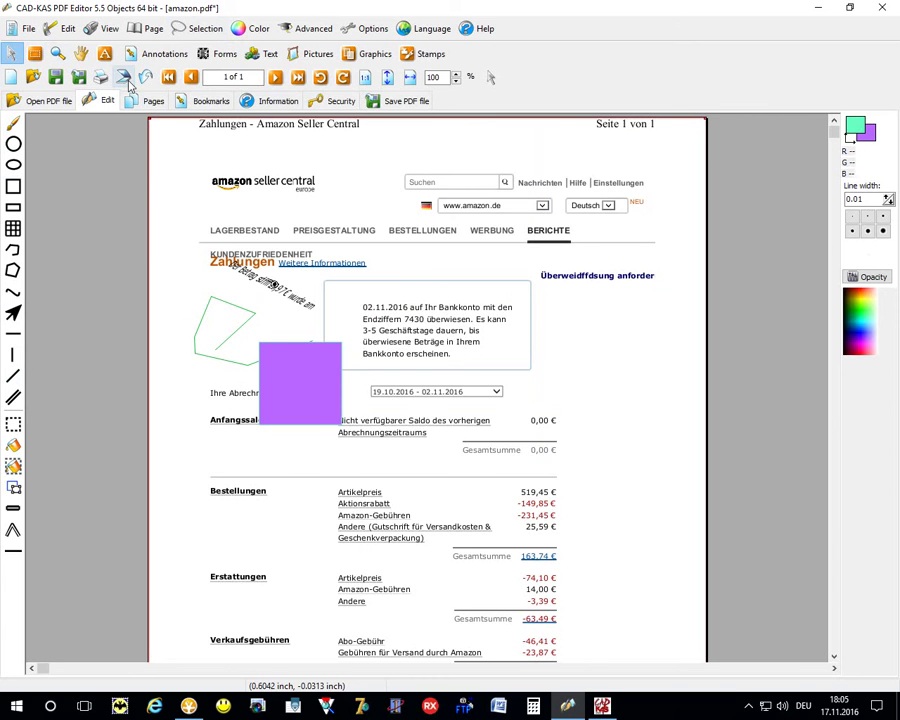
Step: Add a text form field beside the transfer-request link containing 'gfsfgssdfg'
click(225, 55)
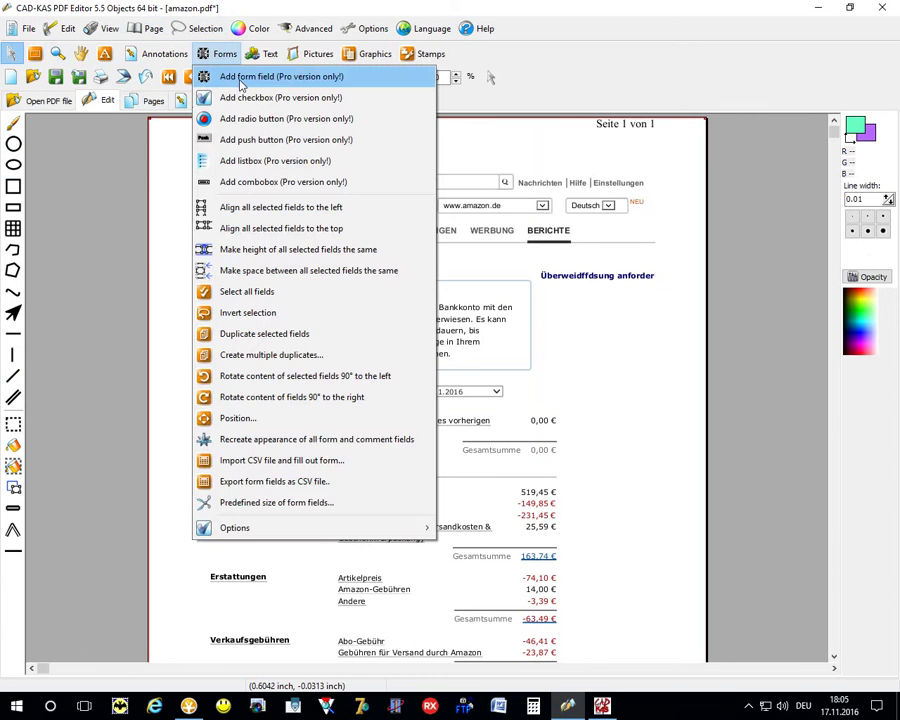
click(240, 84)
drag(403, 262, 540, 277)
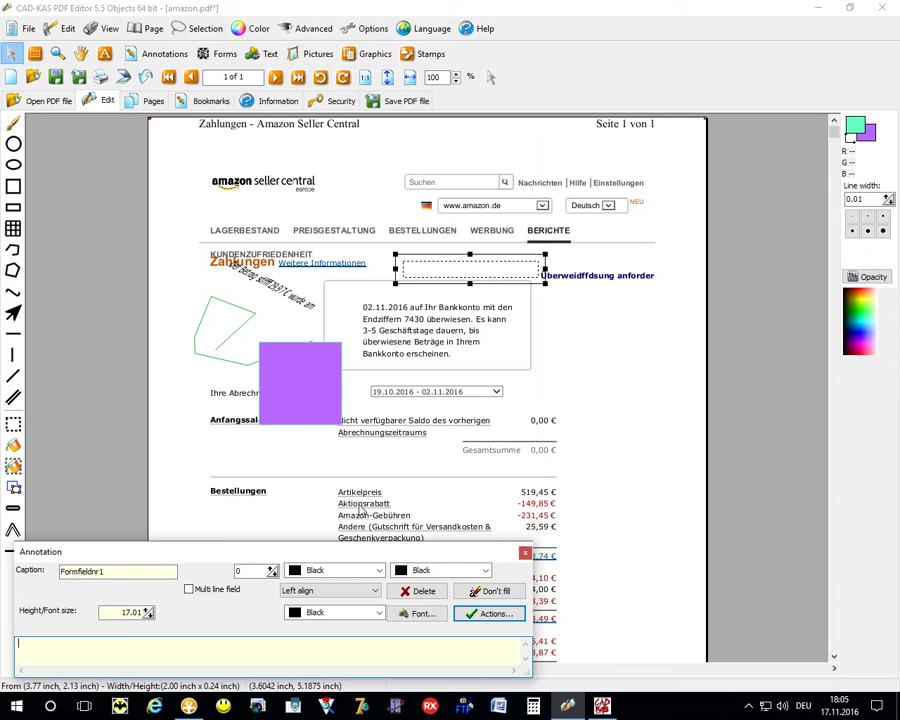
click(128, 641)
text(gfsfgssdfg)
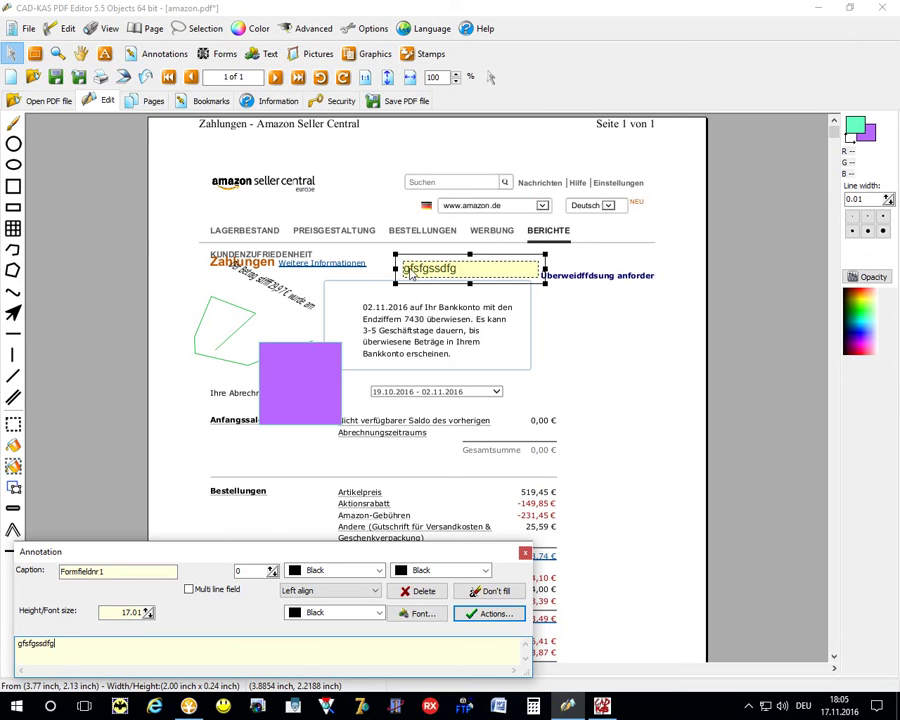
click(574, 352)
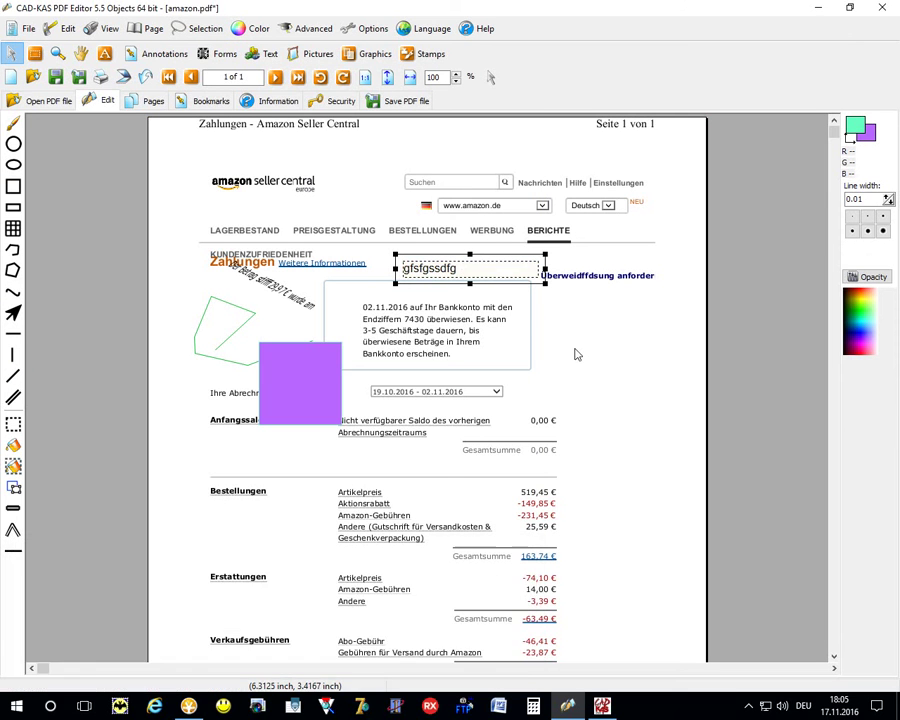
Step: Place a 'Button' push button near Zahlungen that runs a JavaScript show-message script
click(224, 55)
click(249, 140)
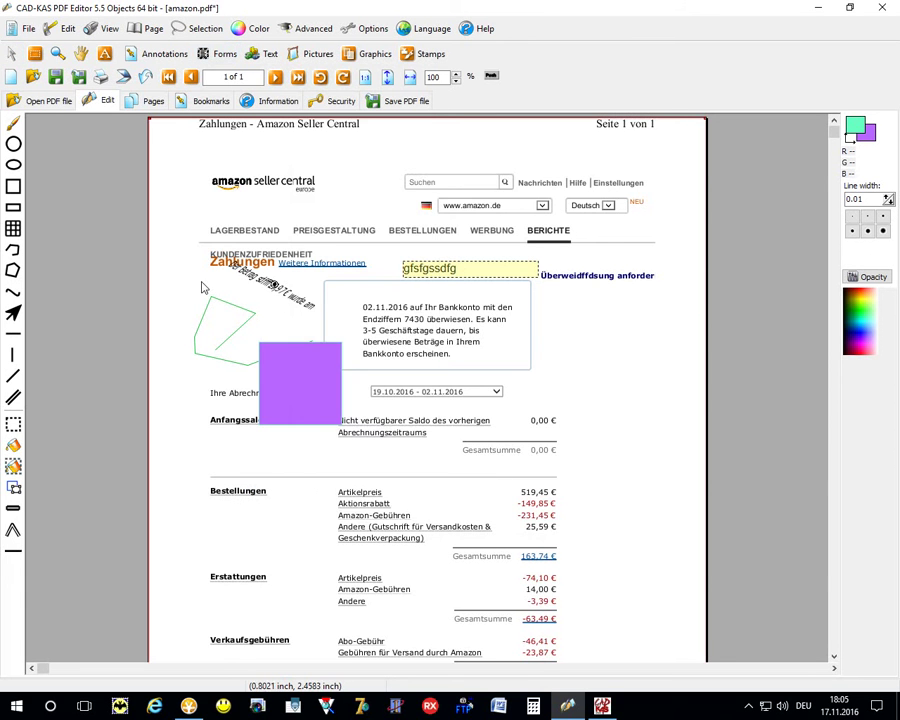
drag(198, 277, 243, 305)
click(359, 318)
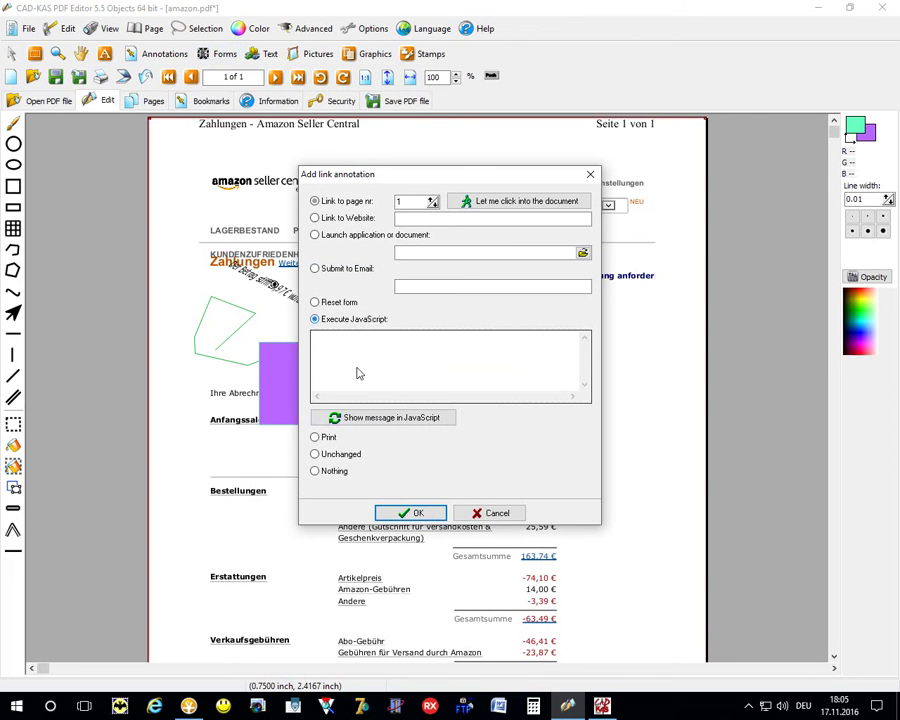
click(385, 417)
click(413, 513)
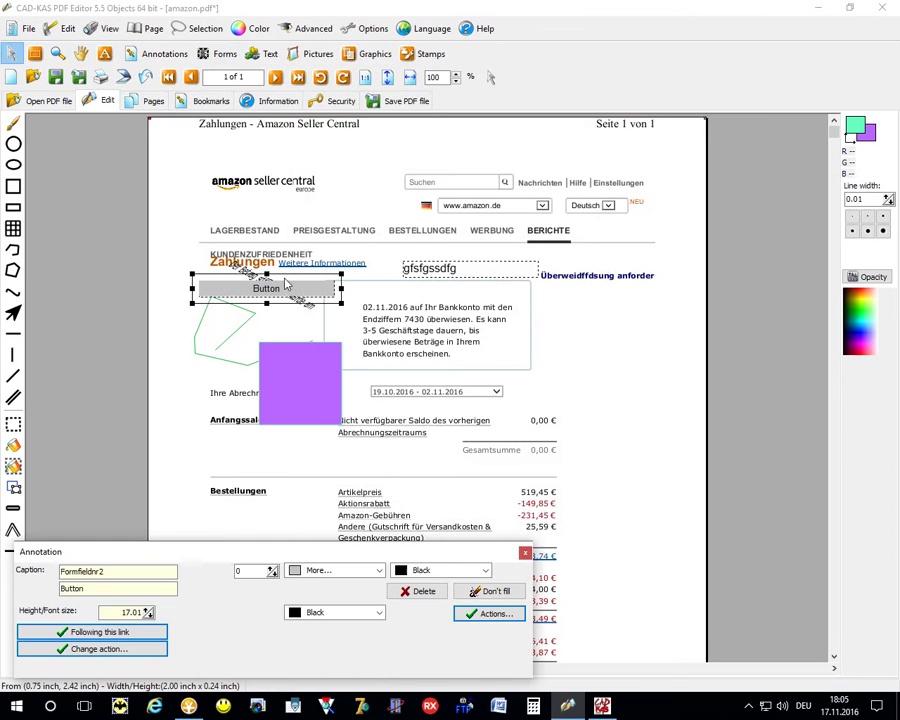
click(225, 54)
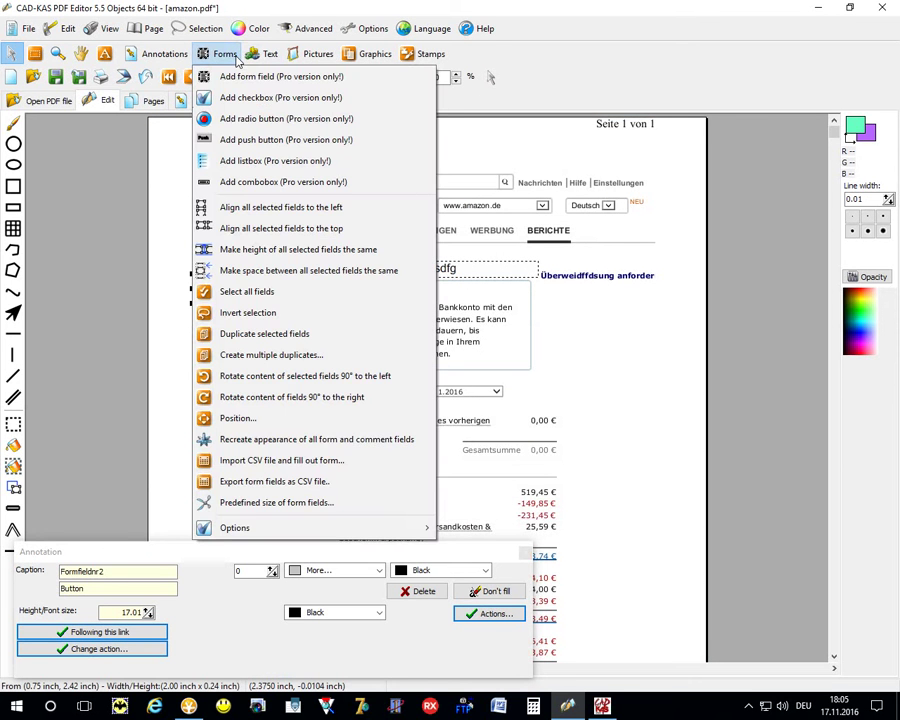
click(236, 57)
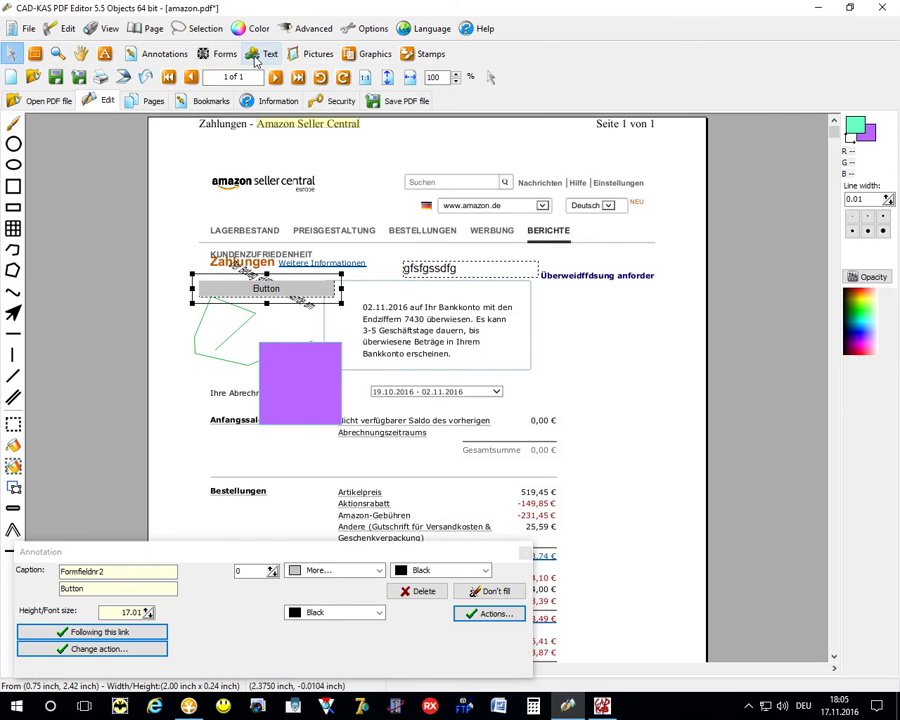
Step: Create a new picture stamp from the party photo
click(428, 54)
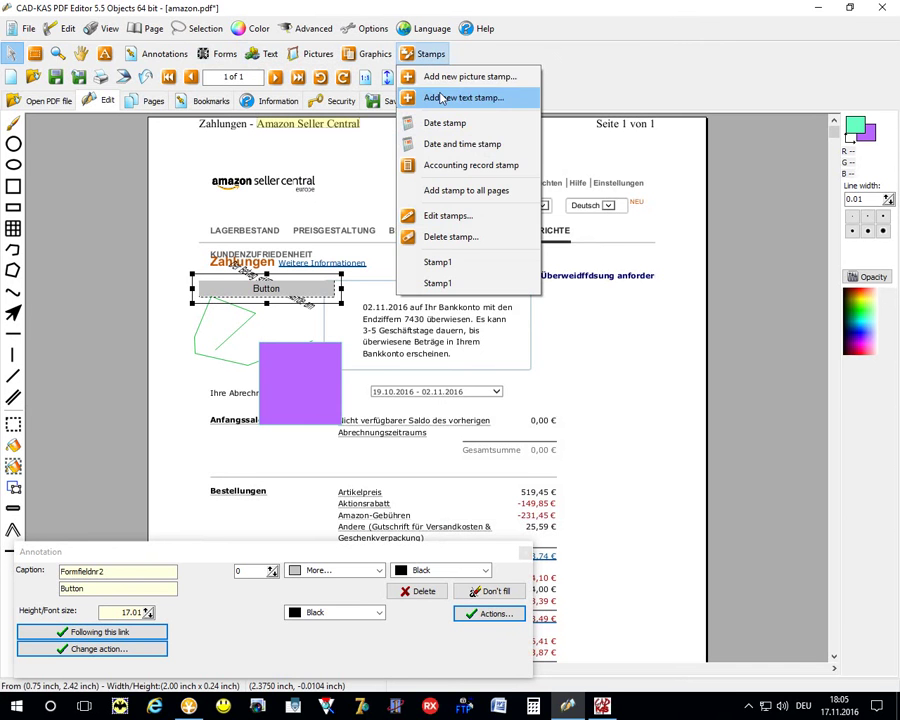
click(466, 76)
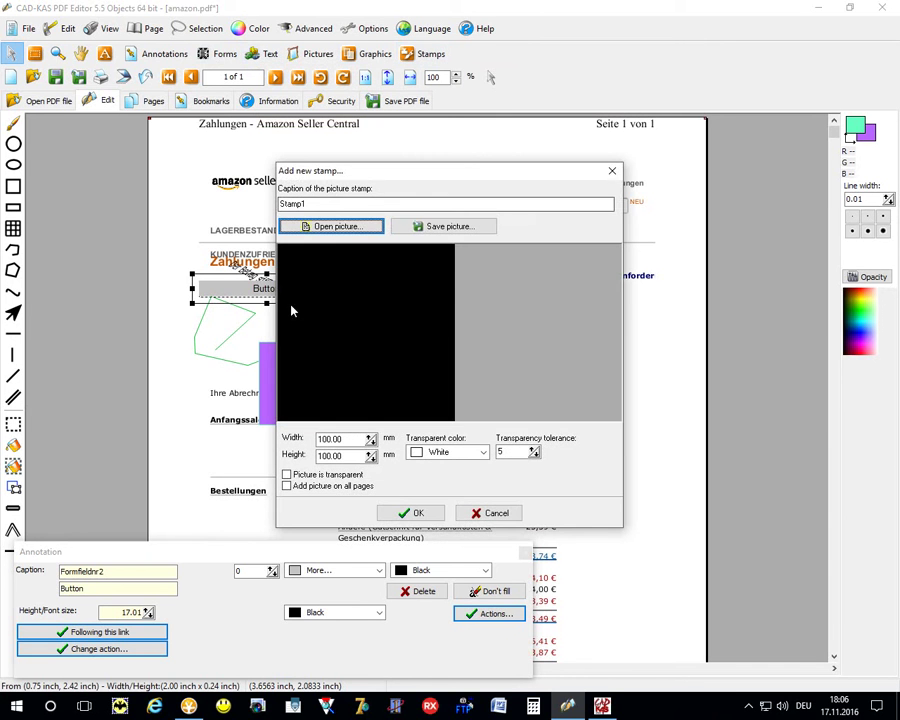
click(331, 226)
double_click(578, 446)
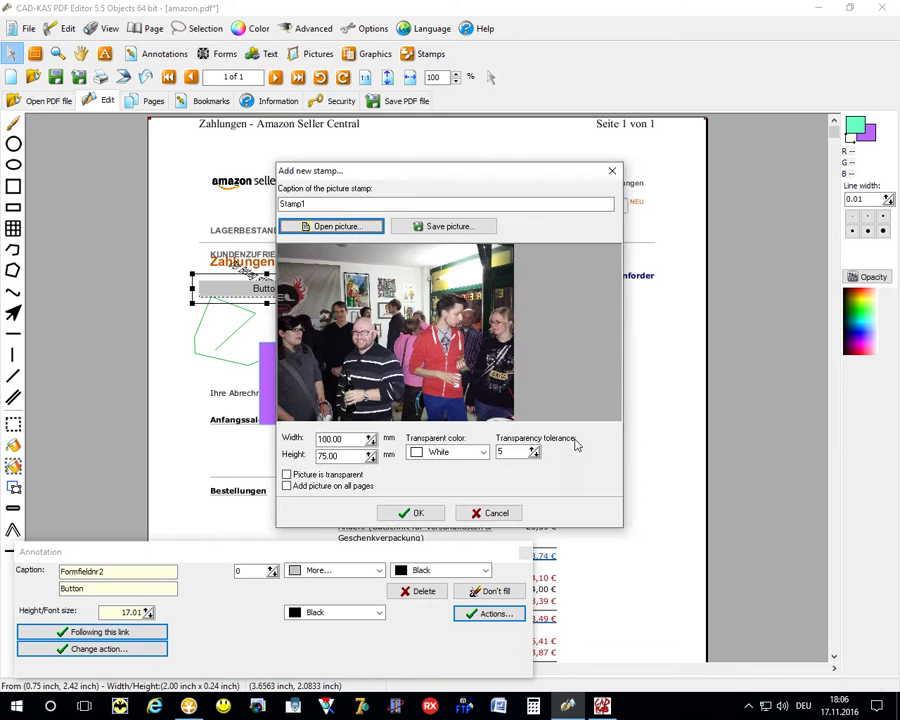
click(410, 513)
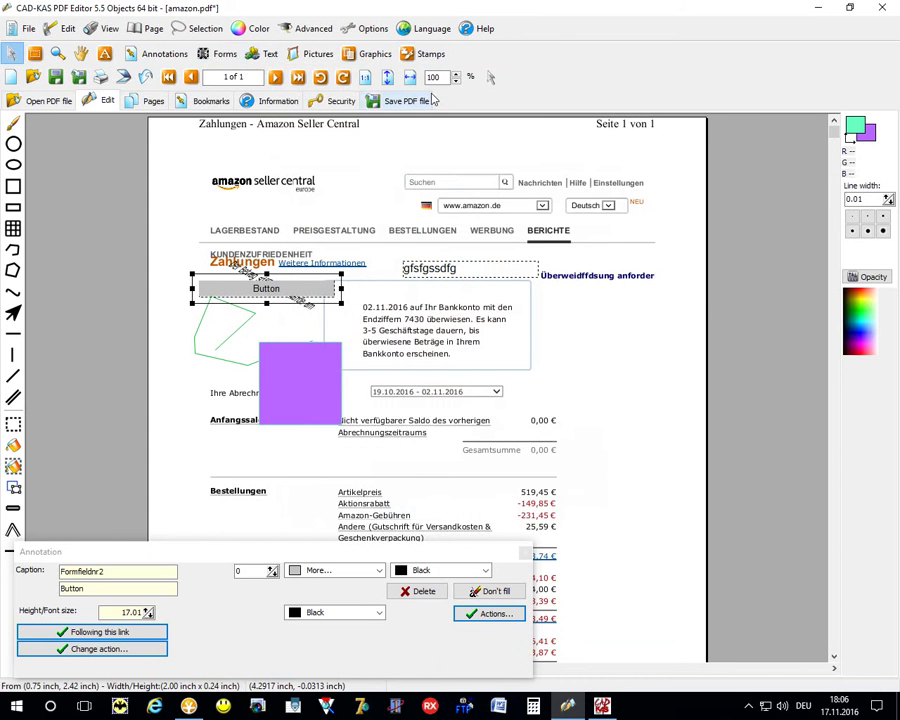
Step: Stamp several overlapping copies of Stamp1 onto the Amazon page
click(427, 58)
click(446, 305)
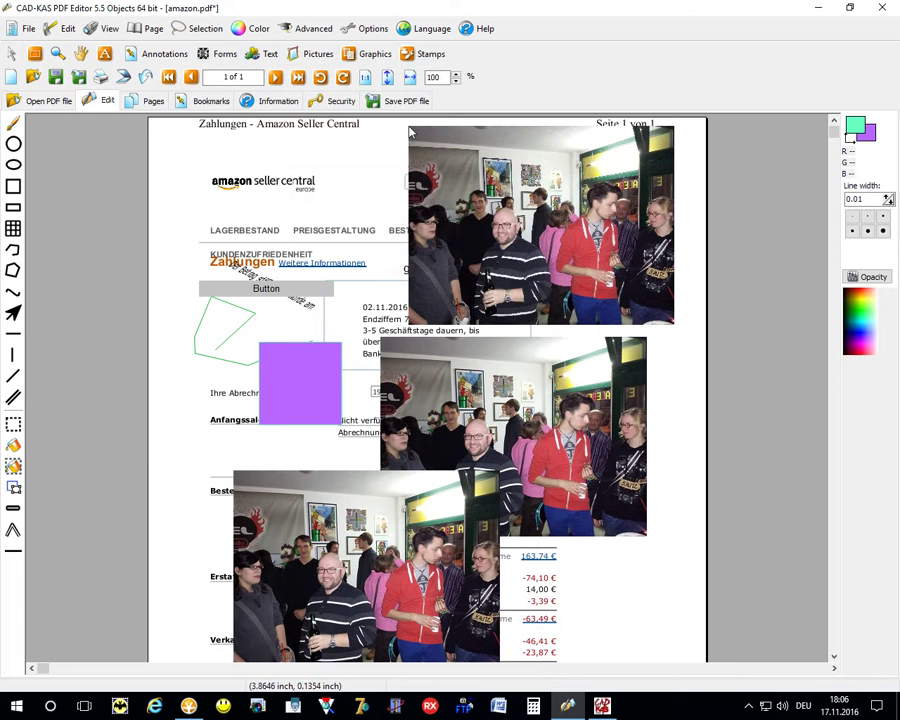
click(427, 54)
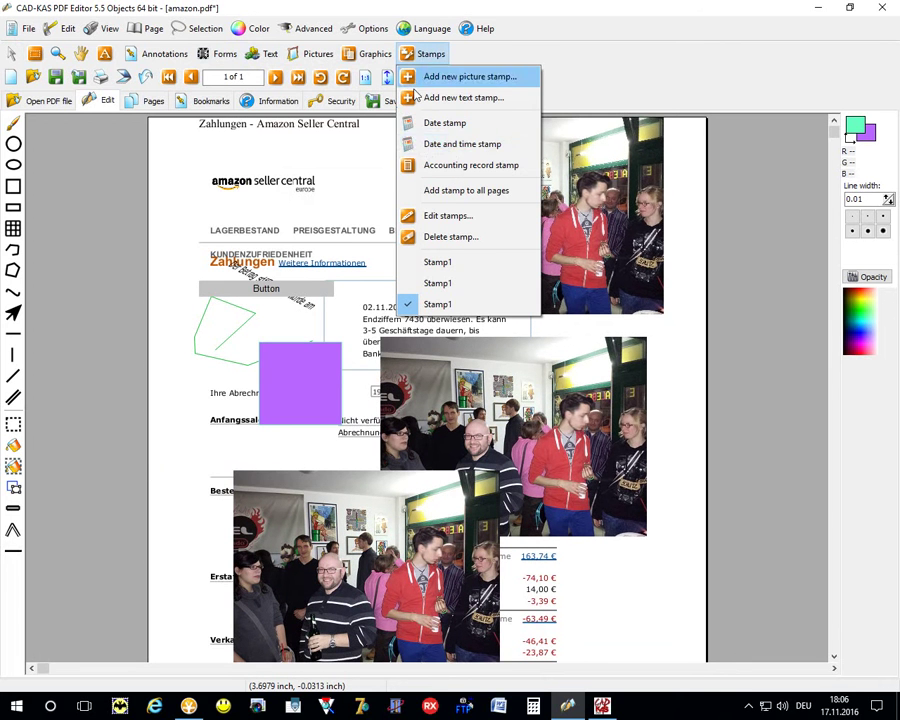
Step: Redact the bank-transfer paragraph and move the green block to the top right
click(265, 54)
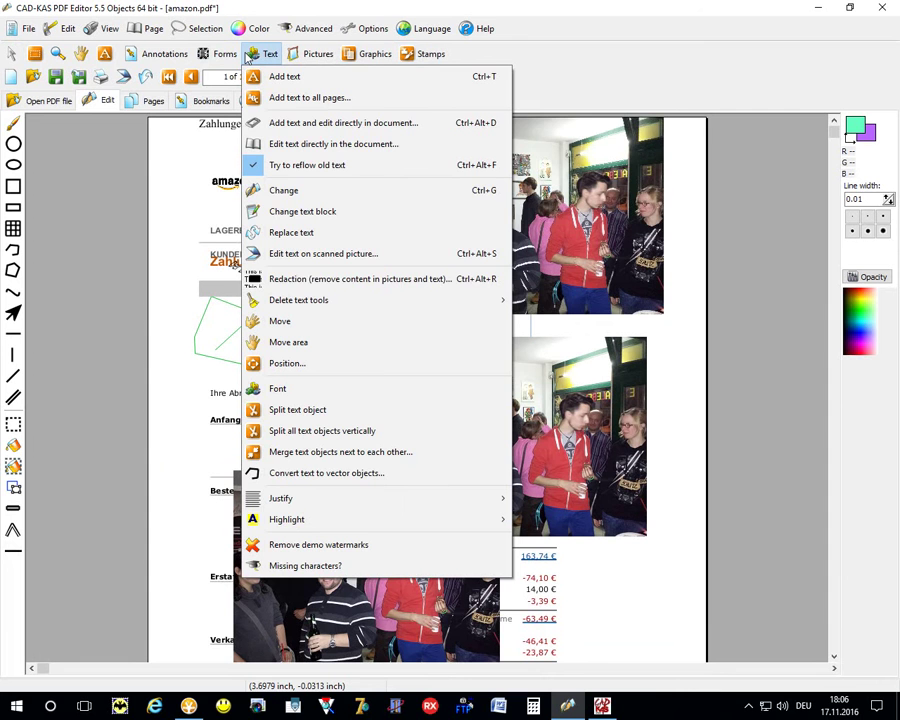
click(265, 284)
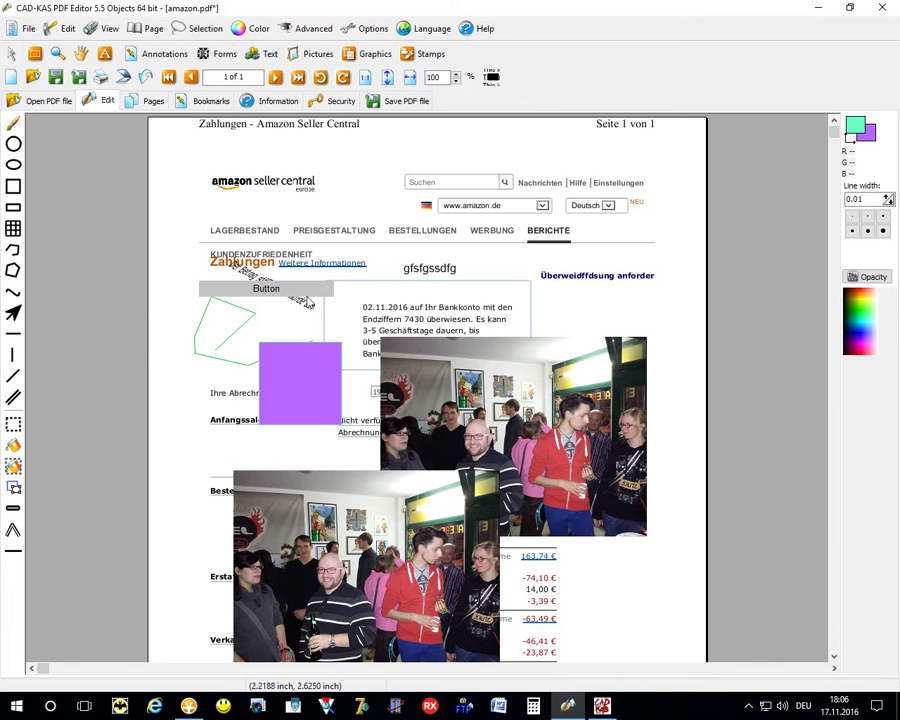
drag(361, 278, 512, 408)
click(14, 55)
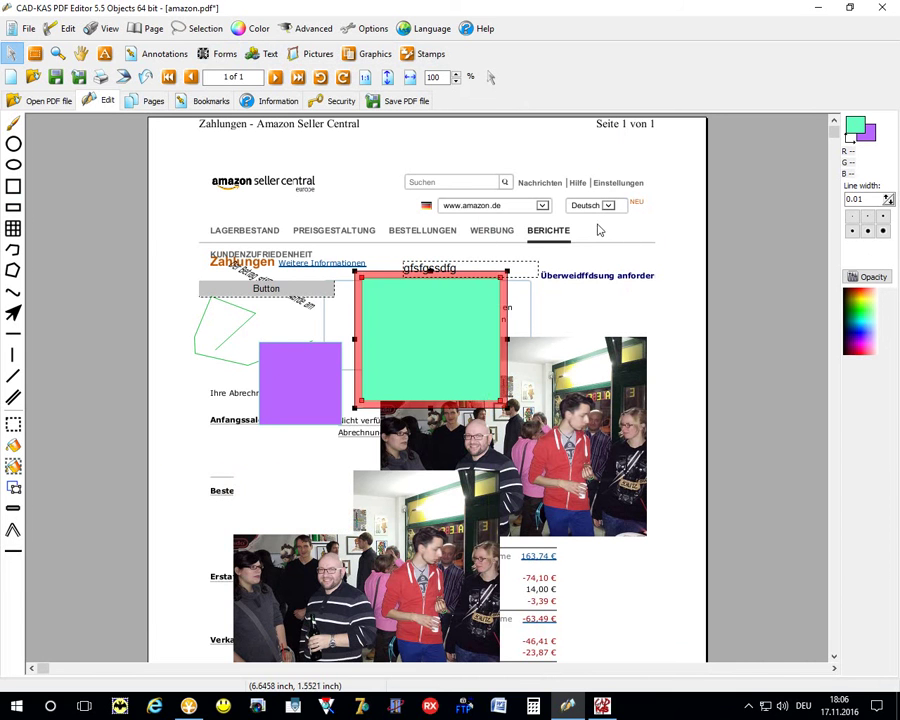
drag(455, 342, 586, 221)
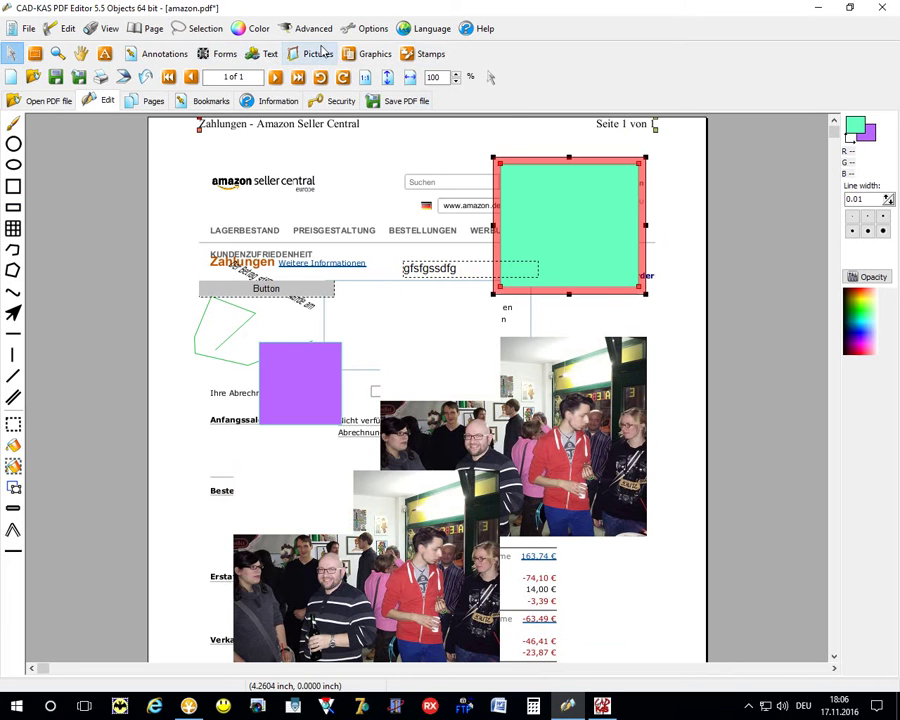
Step: Erase the Ihre Abrechnung and Anfangssaldo labels with Delete area on all pages
click(271, 54)
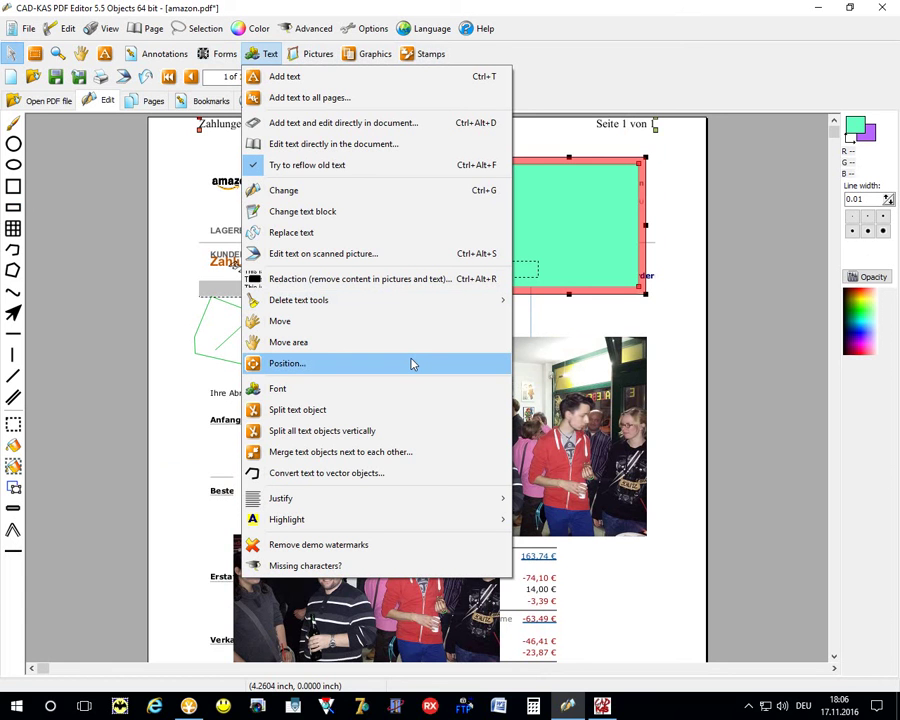
mouse_move(298, 300)
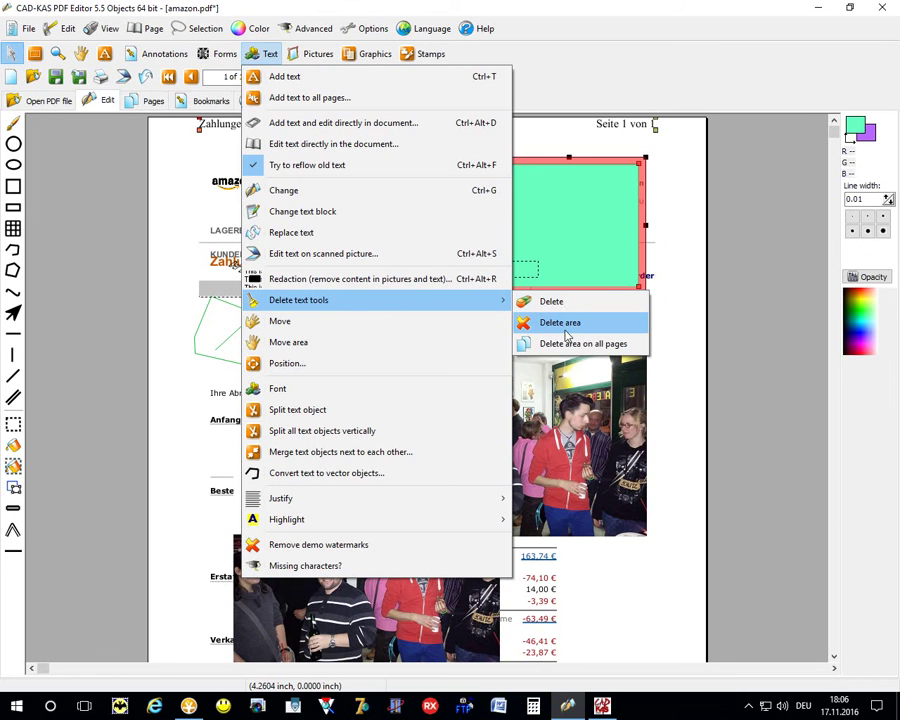
click(571, 344)
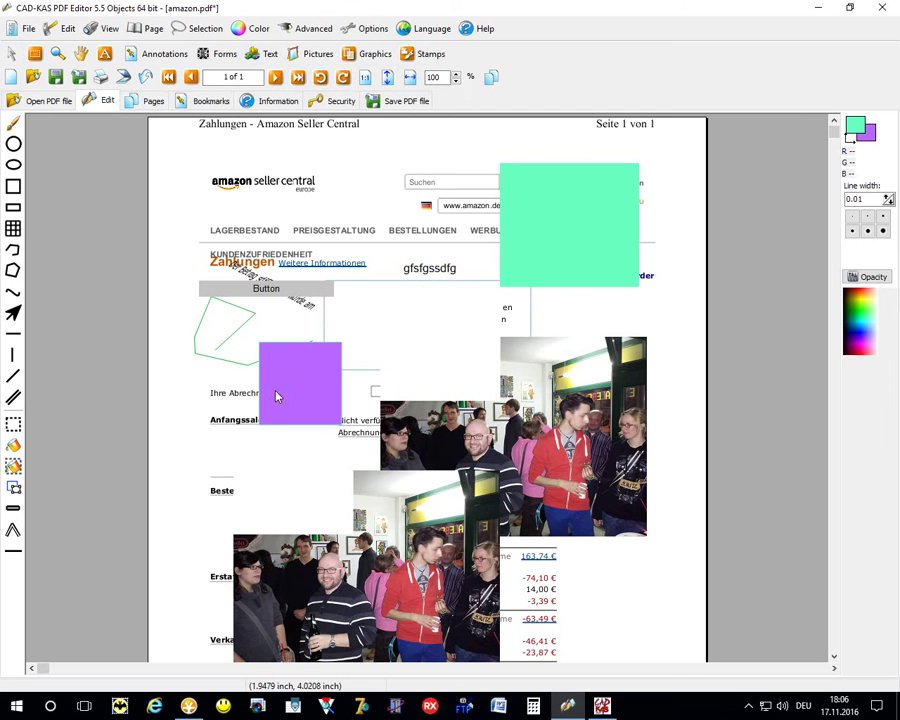
drag(199, 388, 276, 480)
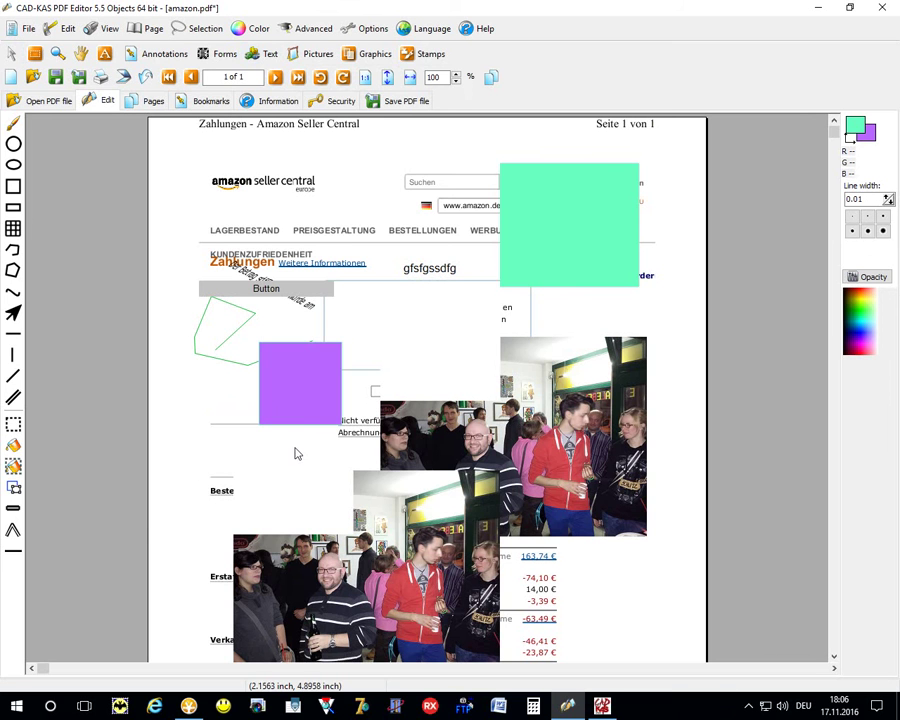
Step: Insert the party photo as a picture in an area at the page's upper left
click(292, 59)
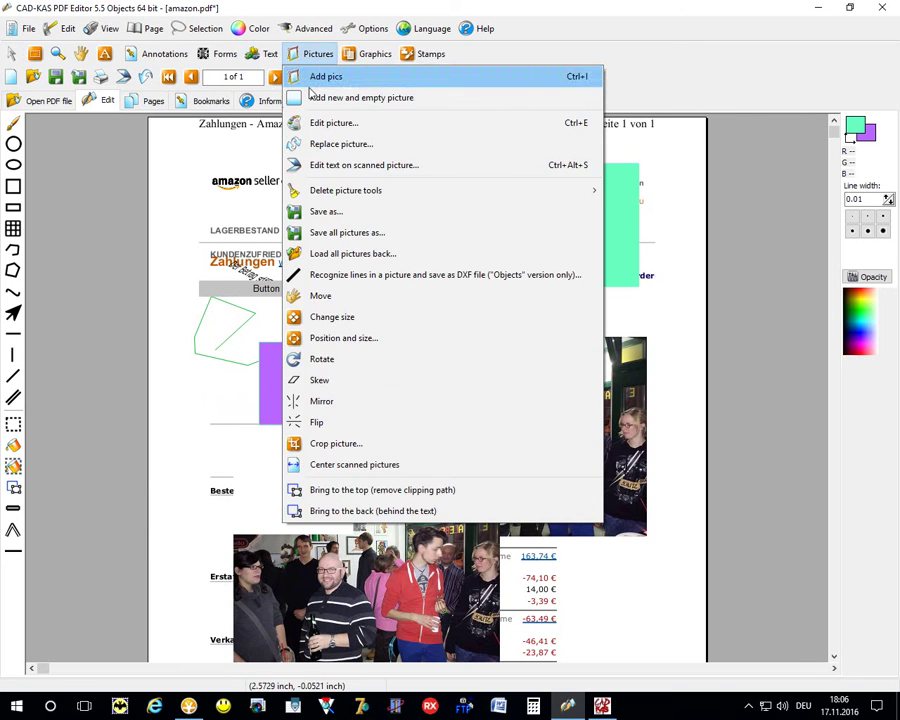
click(318, 82)
drag(220, 206, 380, 330)
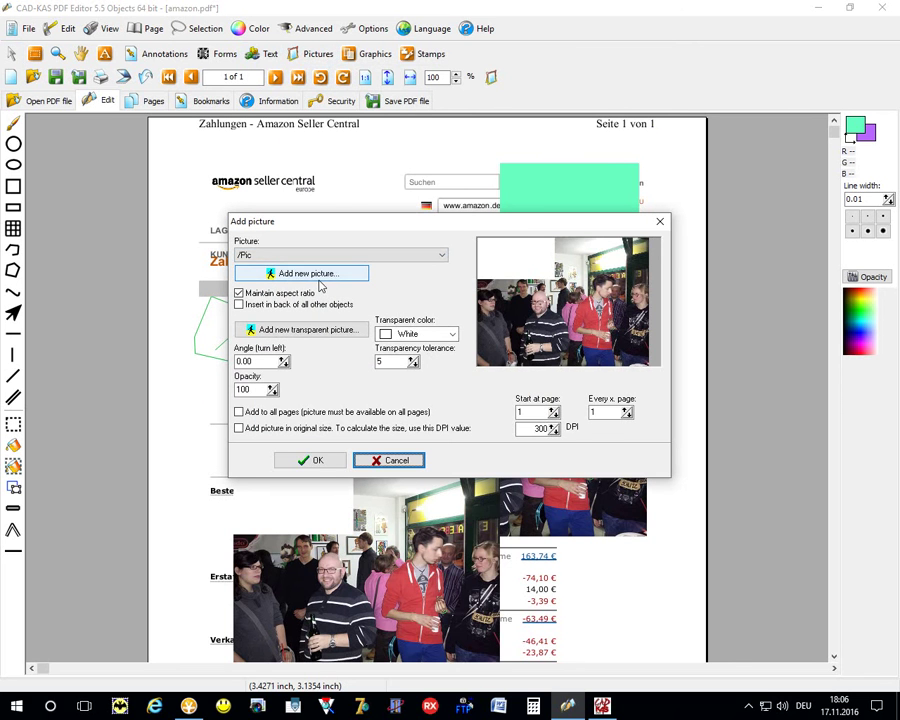
click(318, 273)
double_click(596, 440)
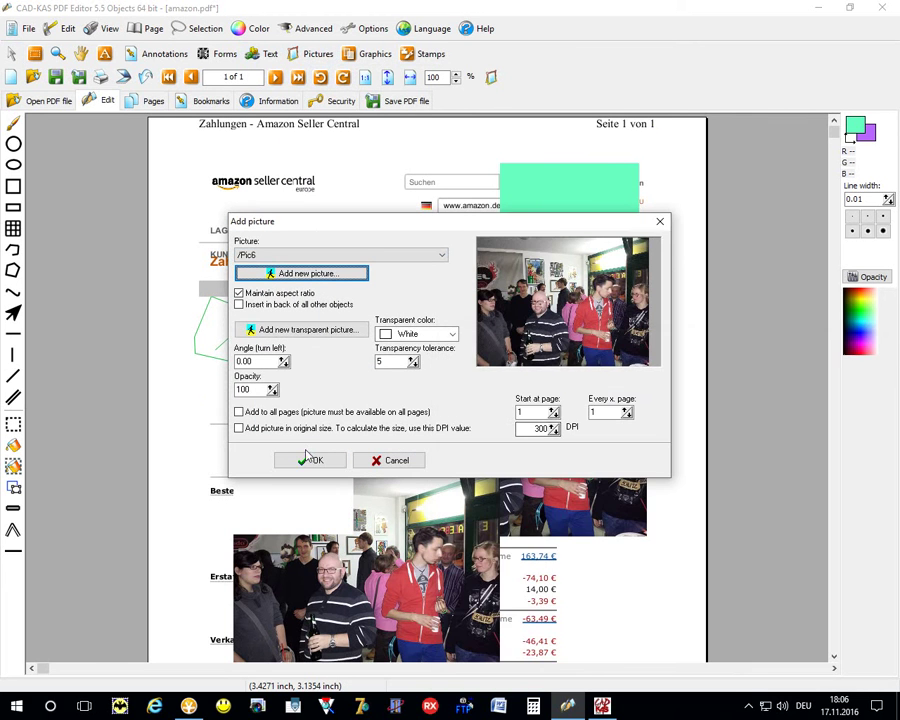
click(310, 460)
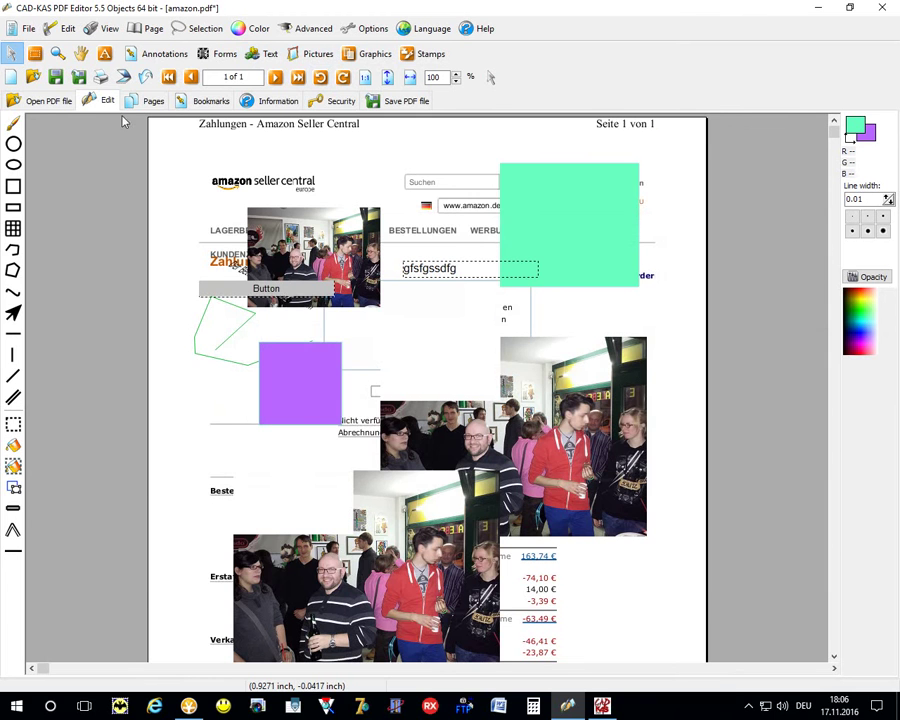
Step: In ImageArtist, scribble a black pen line on the photo and apply an edge filter
double_click(319, 255)
right_click(319, 255)
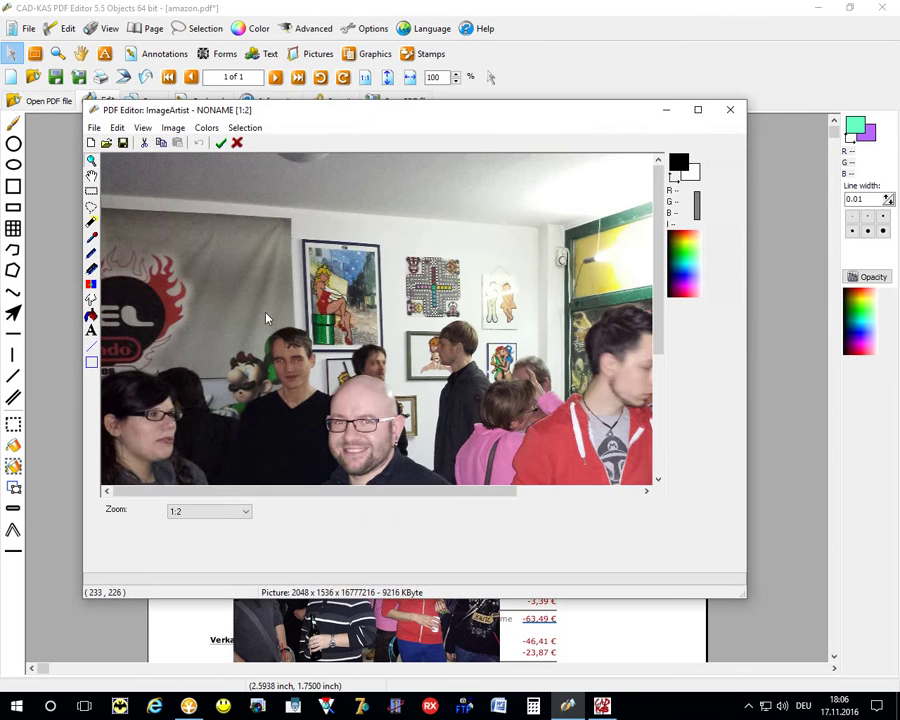
click(91, 253)
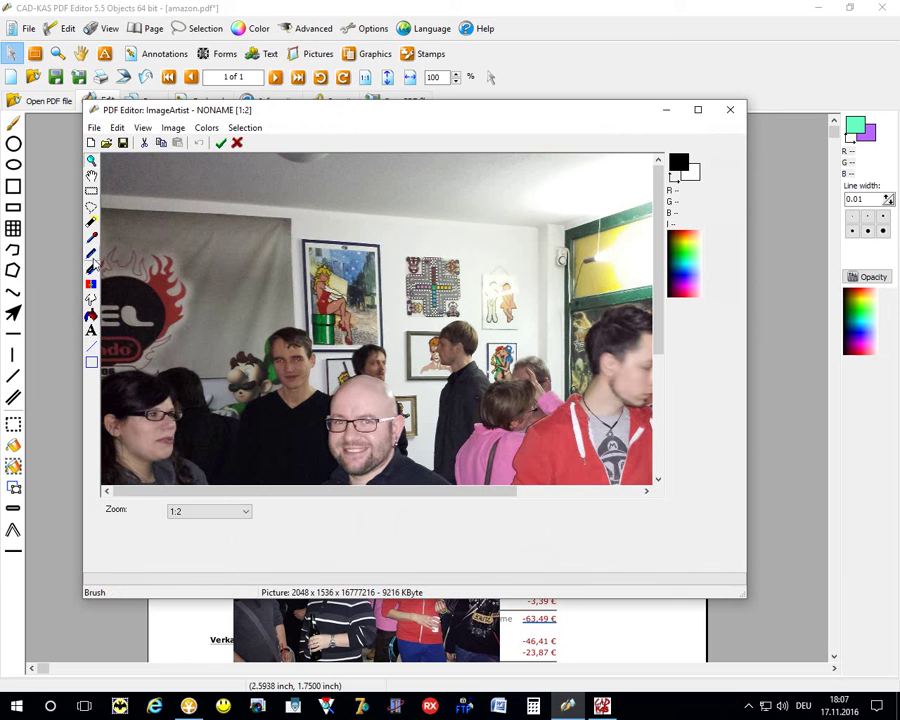
mouse_move(276, 356)
mouse_down()
mouse_move(400, 405)
mouse_move(323, 380)
mouse_up()
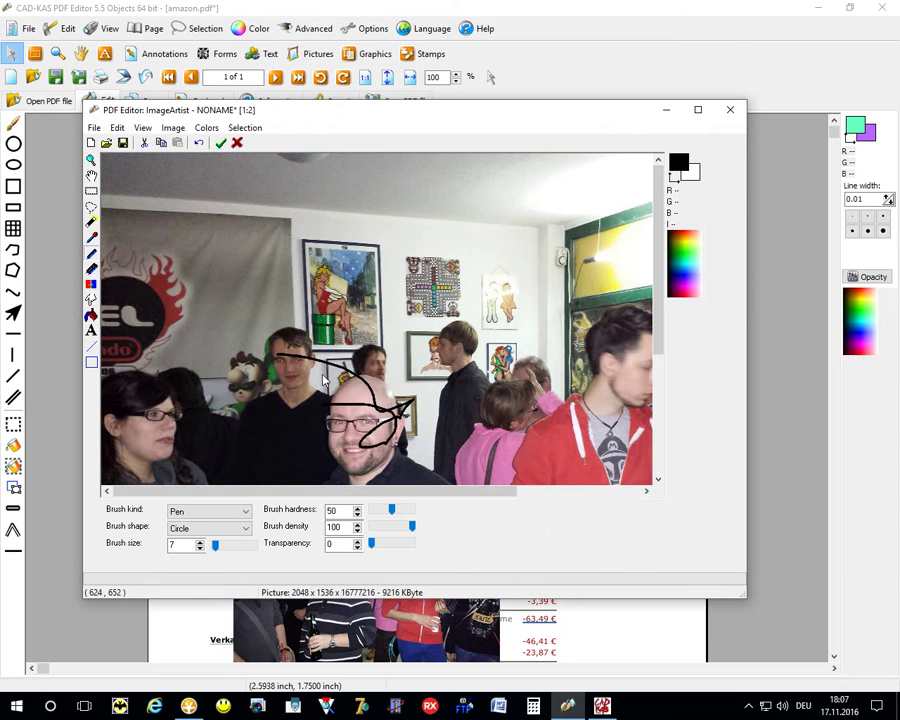
click(173, 128)
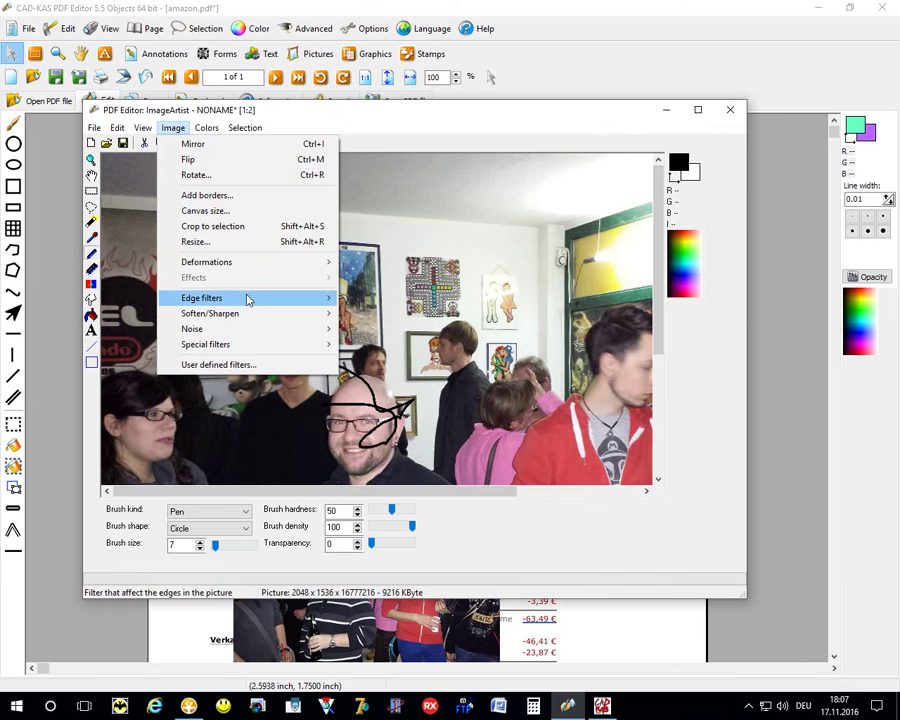
mouse_move(202, 298)
click(391, 330)
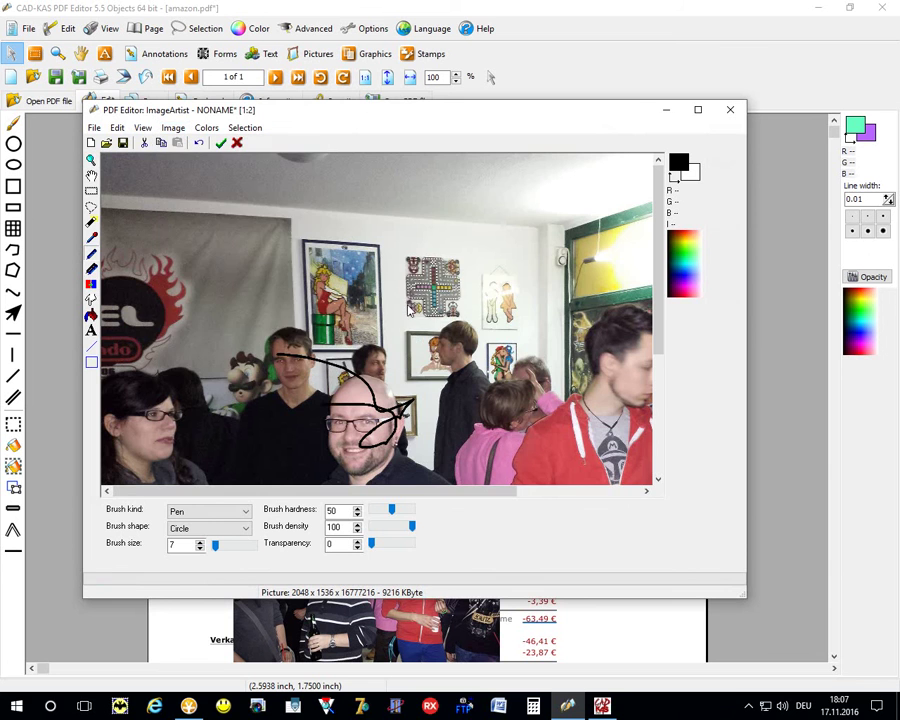
click(730, 109)
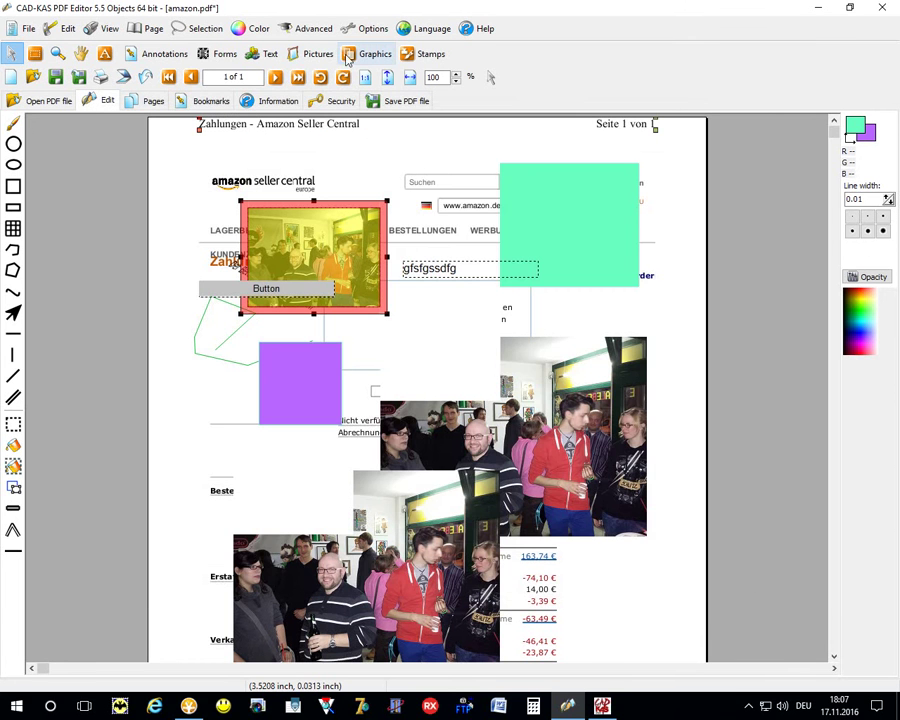
click(341, 57)
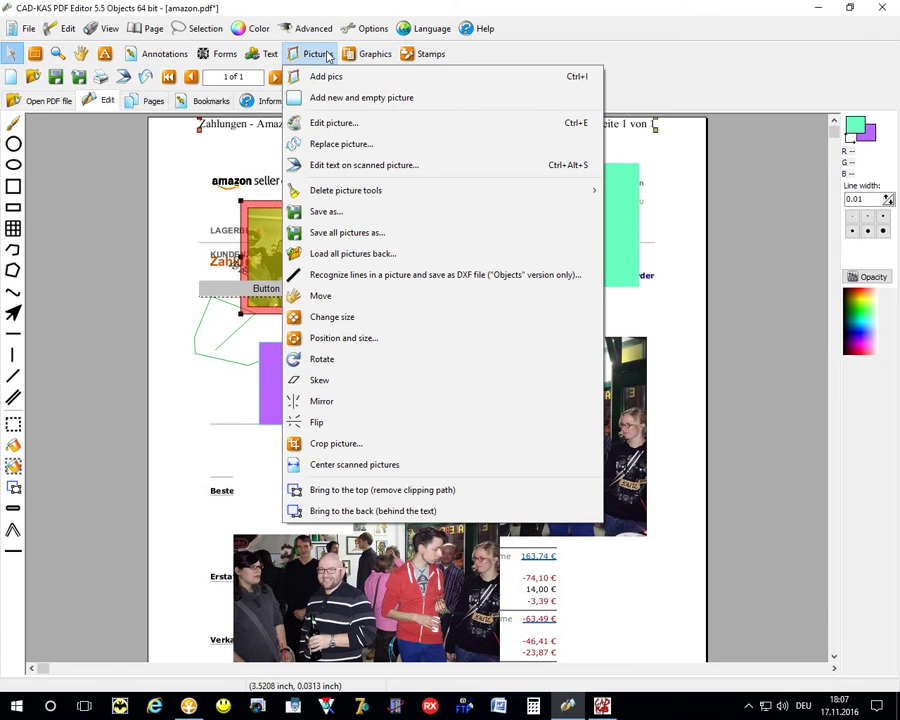
mouse_move(312, 54)
key(Escape)
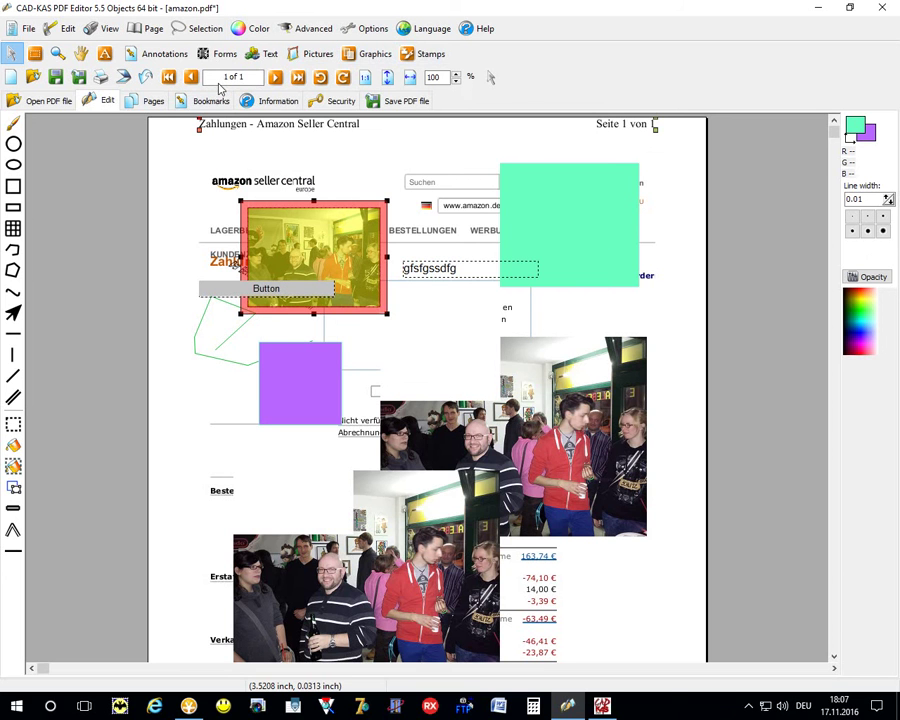
click(310, 36)
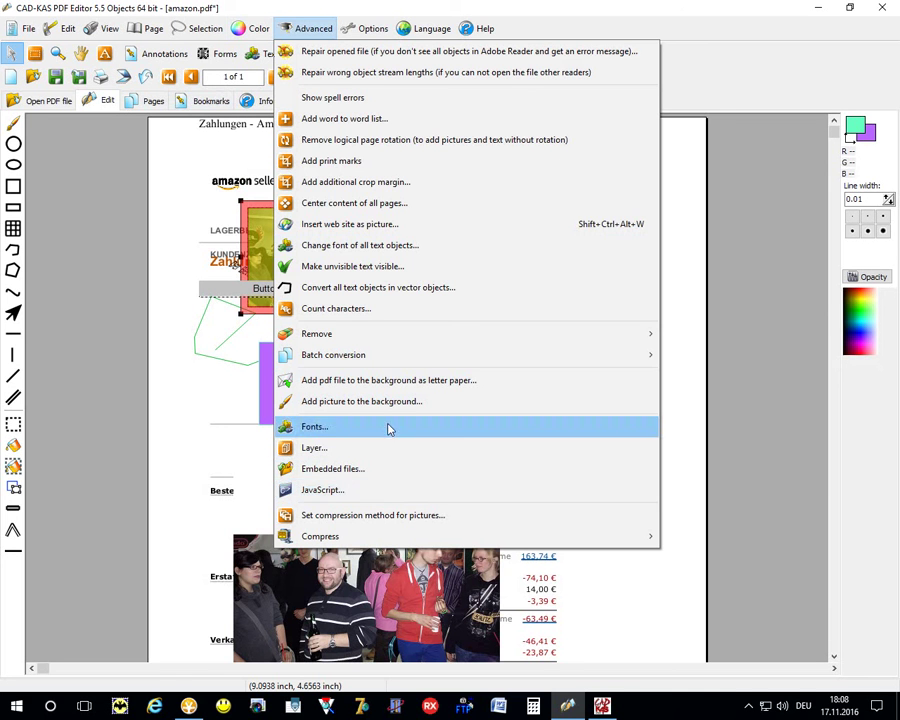
Step: Append the ADAC form's pages from another PDF to the document
click(368, 15)
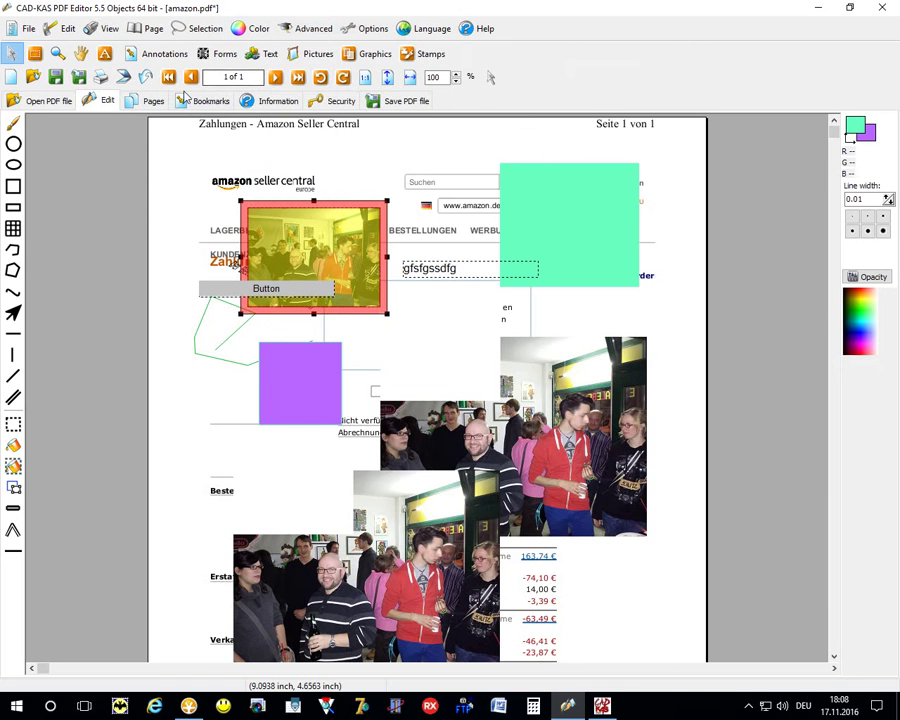
click(153, 101)
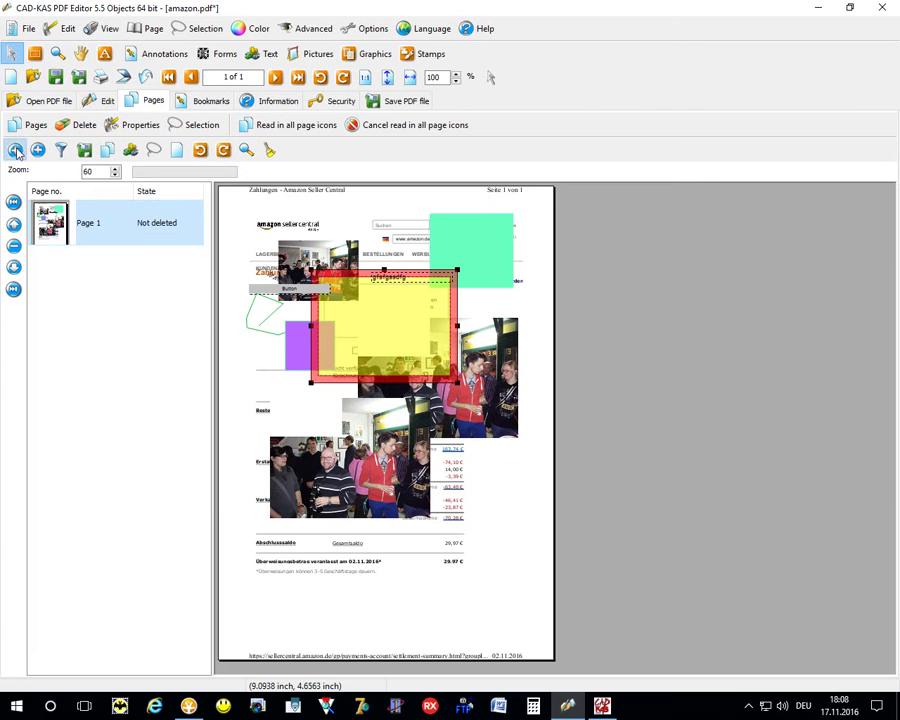
click(14, 149)
scroll(290, 420, down, 2)
scroll(295, 420, down, 3)
double_click(290, 408)
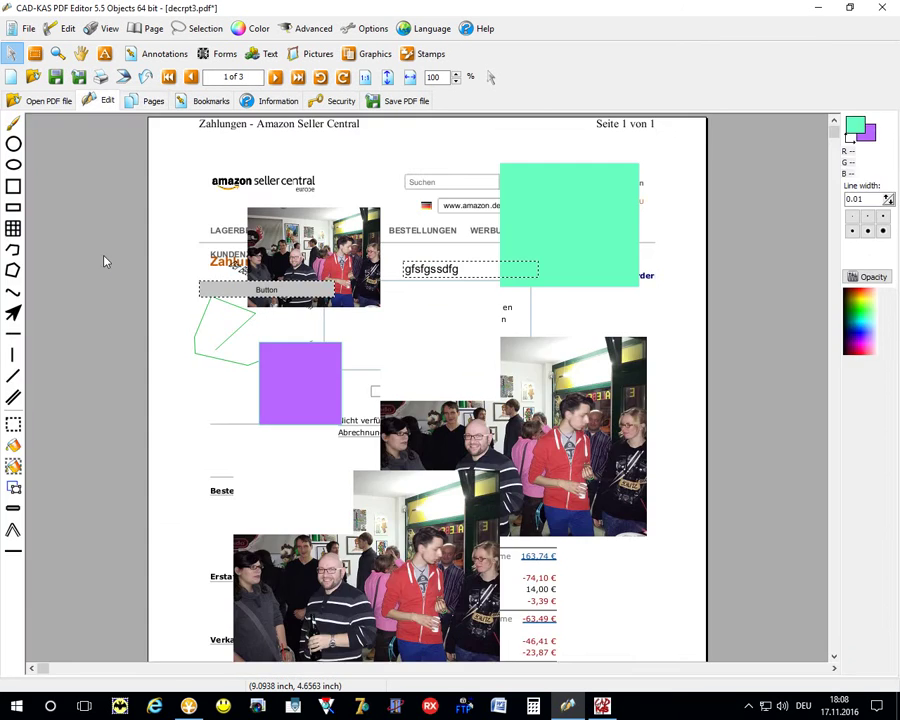
Step: Move the ADAC form page to the front of the Pages list
click(153, 103)
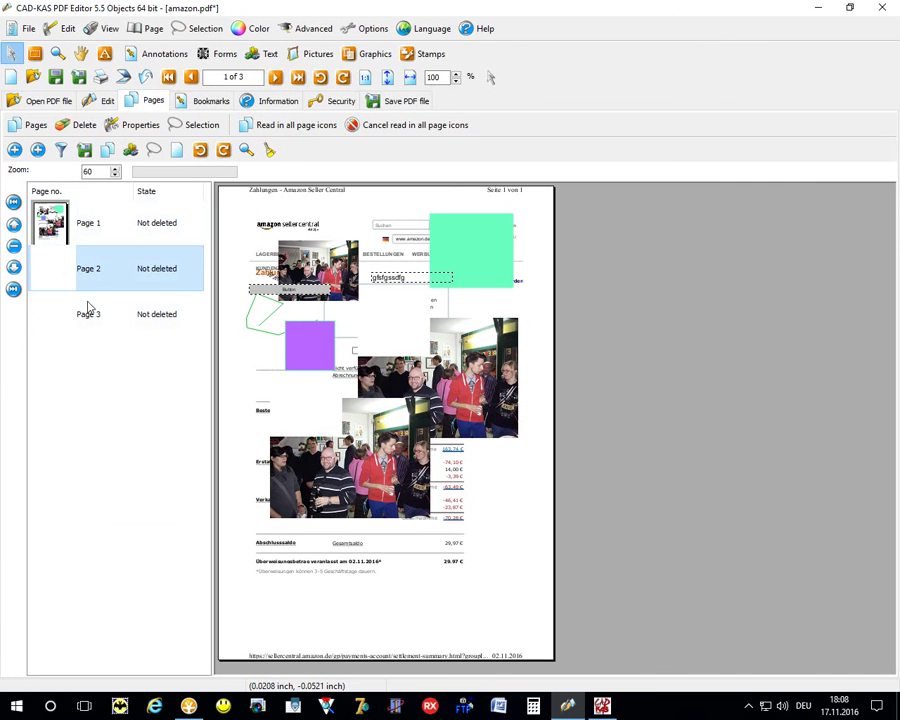
click(84, 315)
mouse_move(88, 272)
mouse_down()
mouse_move(97, 224)
mouse_move(106, 230)
mouse_up()
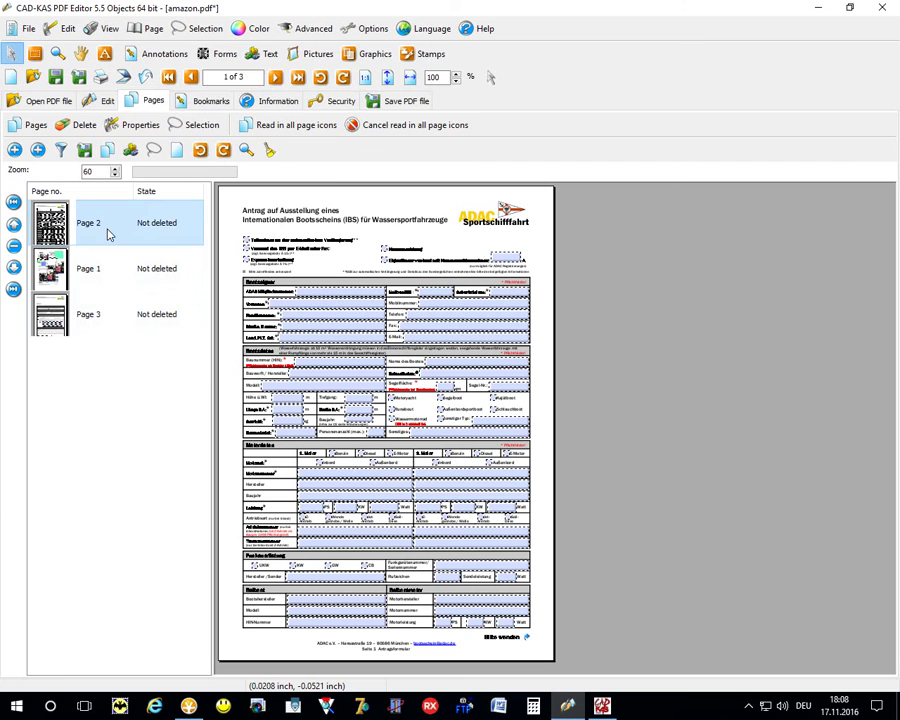
click(82, 125)
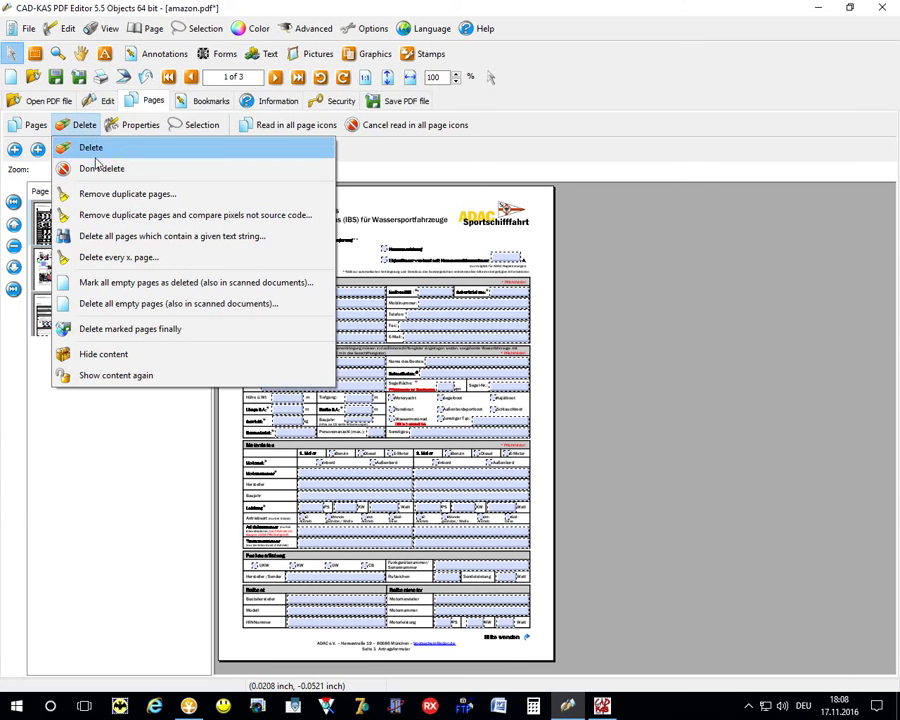
click(28, 124)
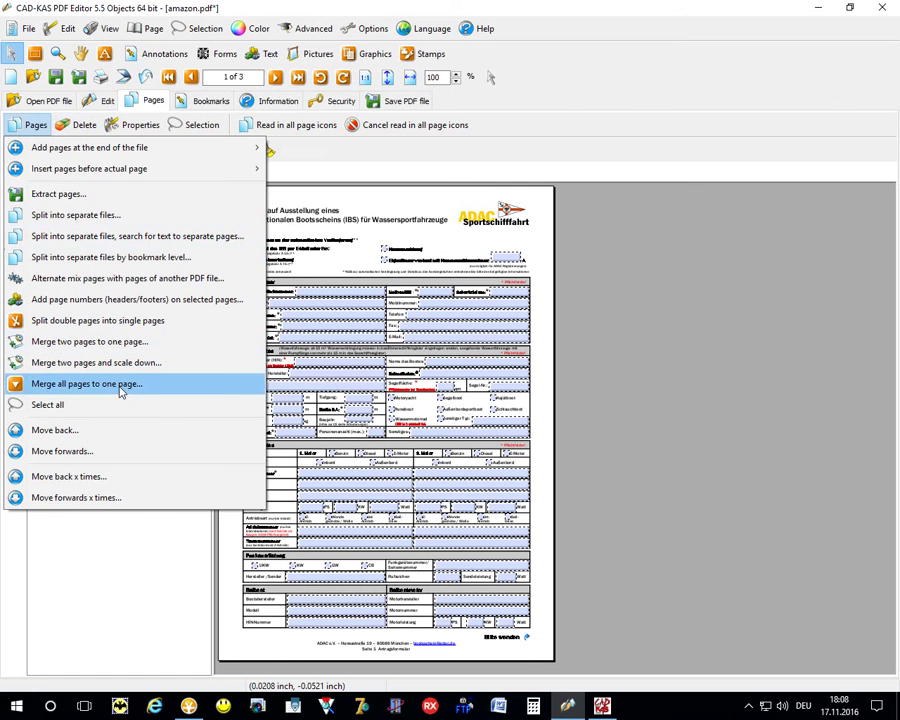
Step: Change Page 2's width to 410.02 mm
click(94, 451)
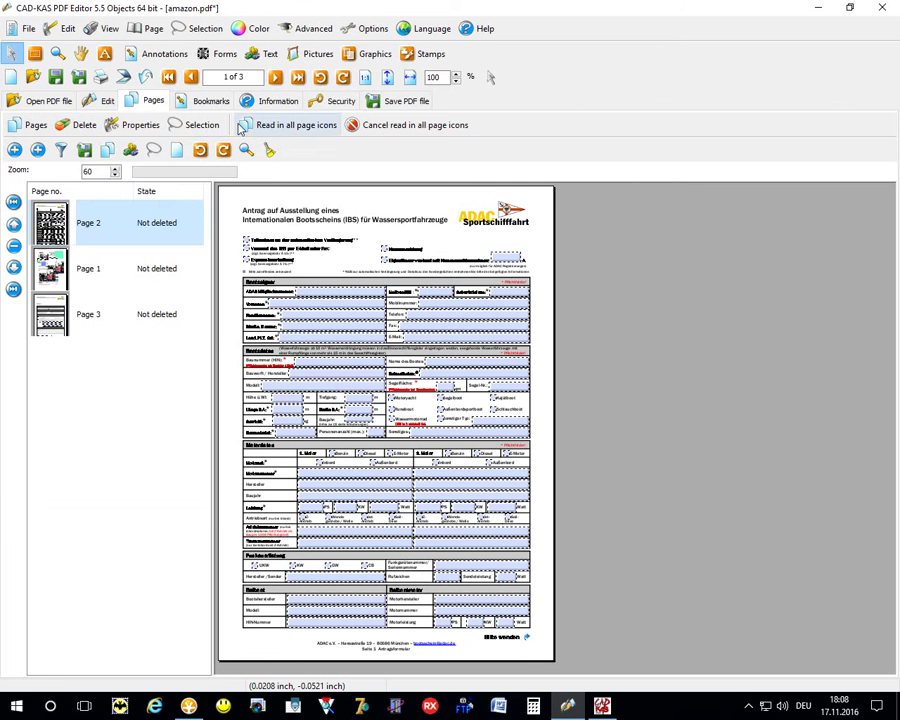
click(140, 124)
click(152, 193)
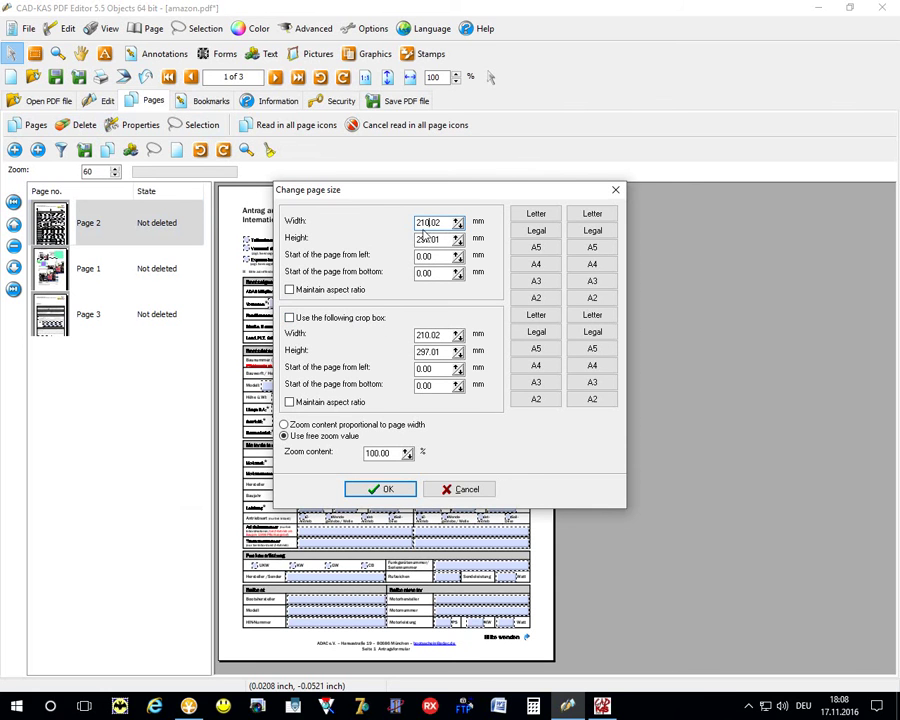
text(4)
key(Return)
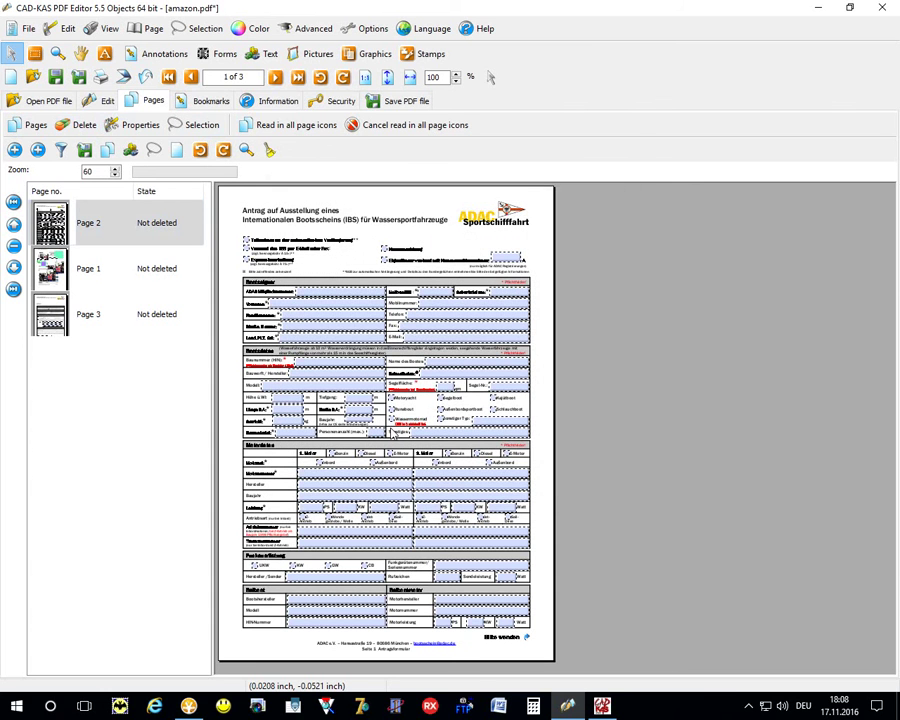
Step: Rotate the page a quarter turn counter-clockwise
click(198, 128)
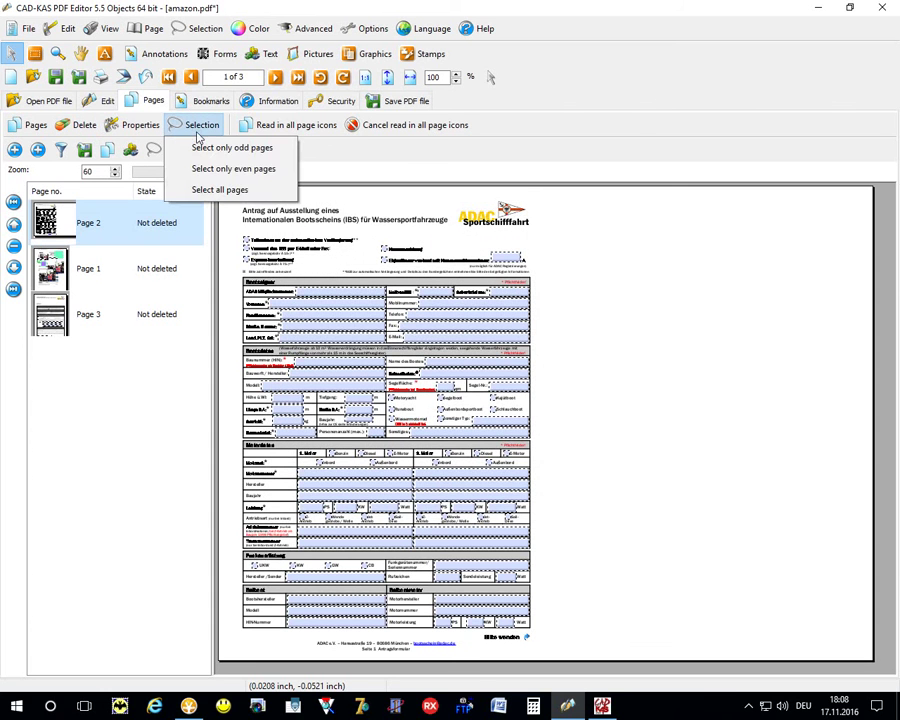
click(140, 125)
click(150, 147)
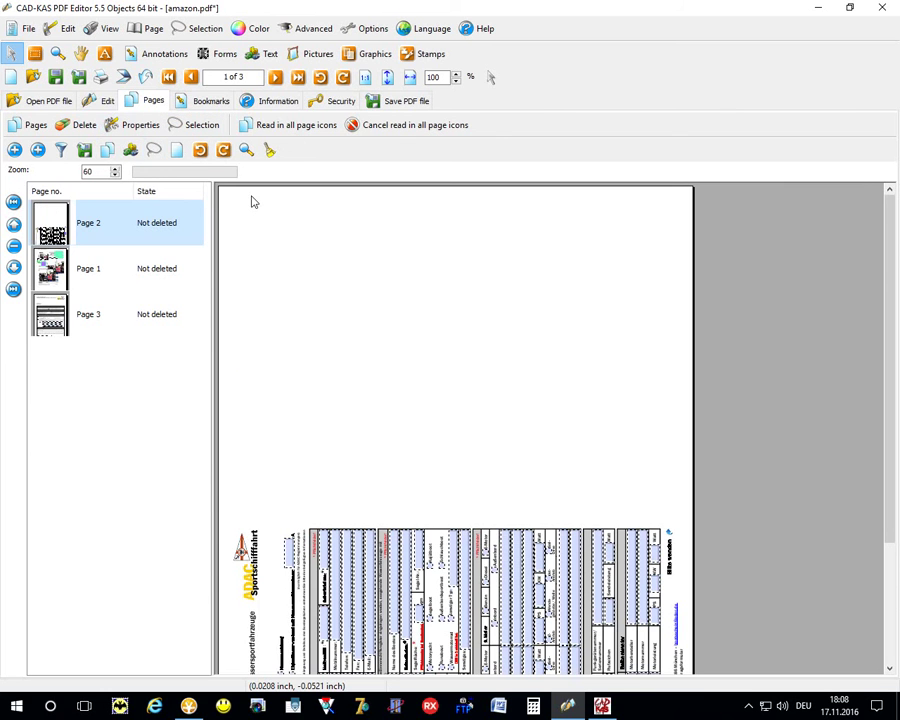
Step: Add a new Untitled bookmark pointing to page 1
click(212, 102)
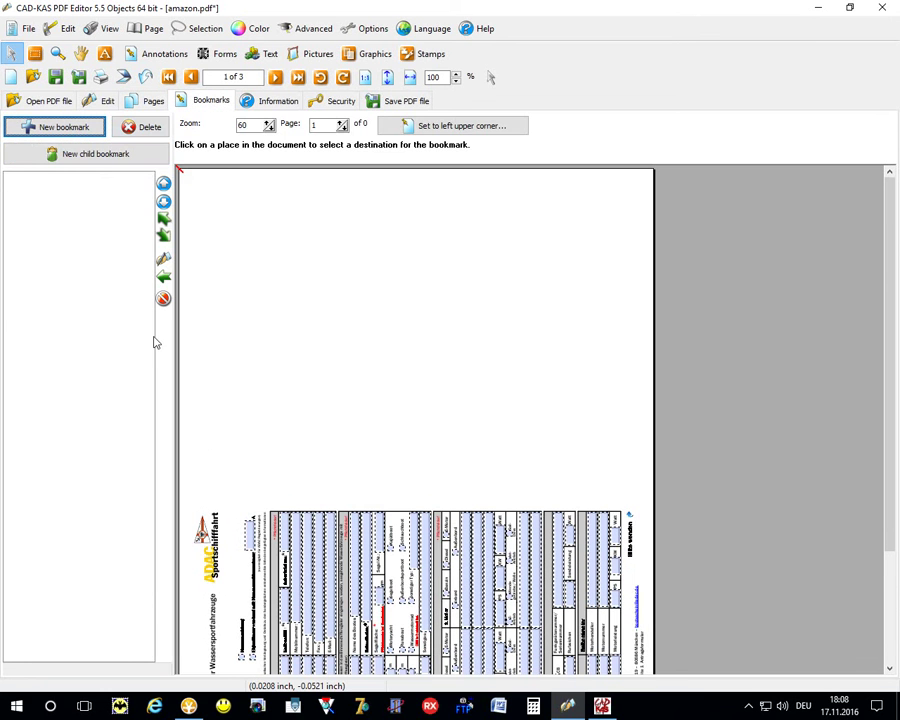
click(82, 139)
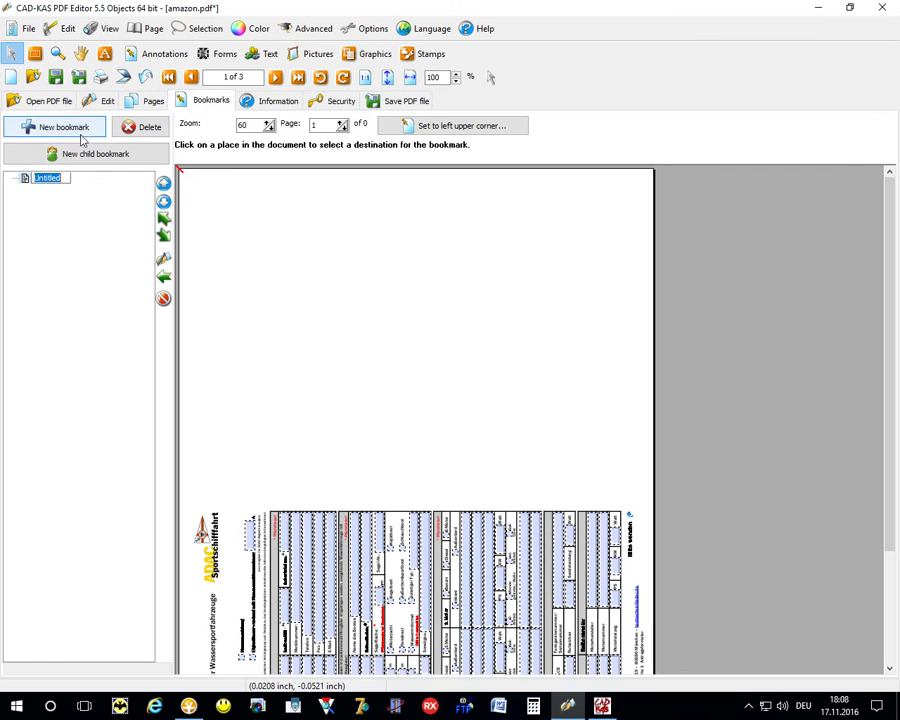
click(71, 256)
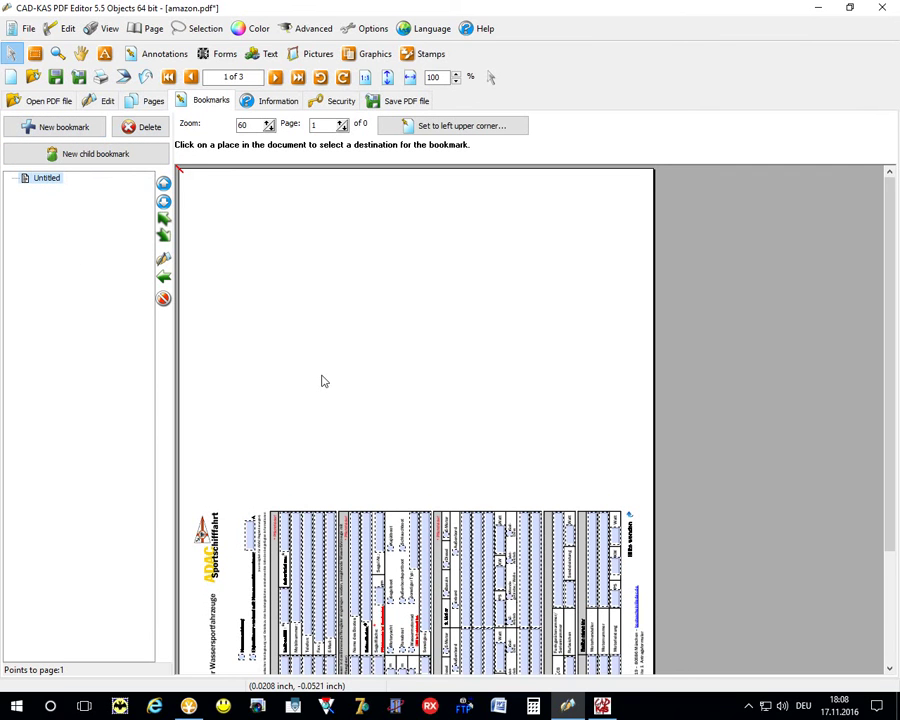
Step: Set the PDF to be encrypted with printing and all other permissions allowed
click(279, 104)
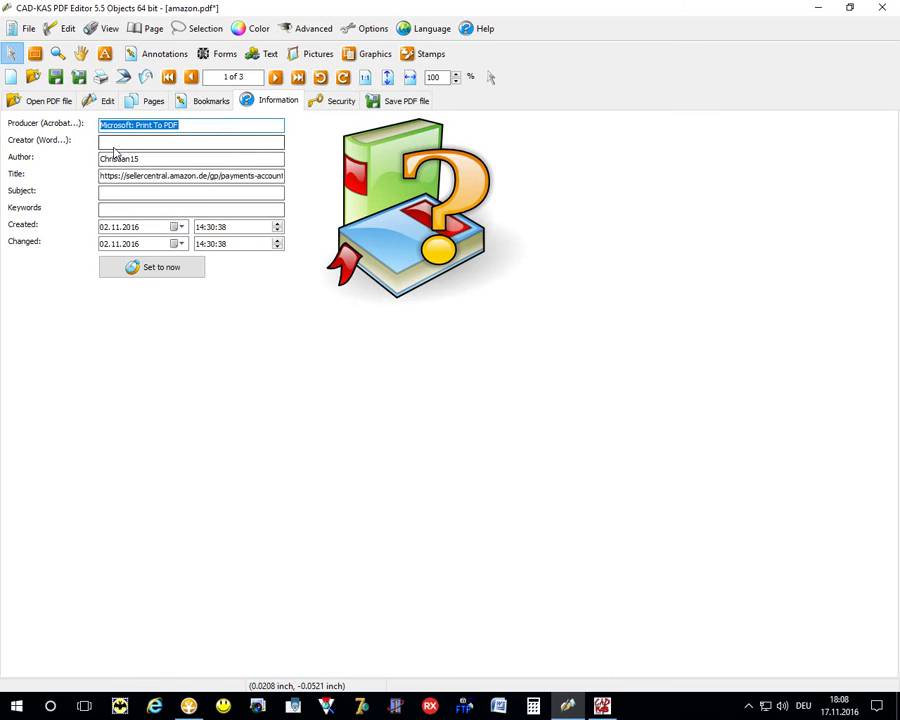
click(345, 102)
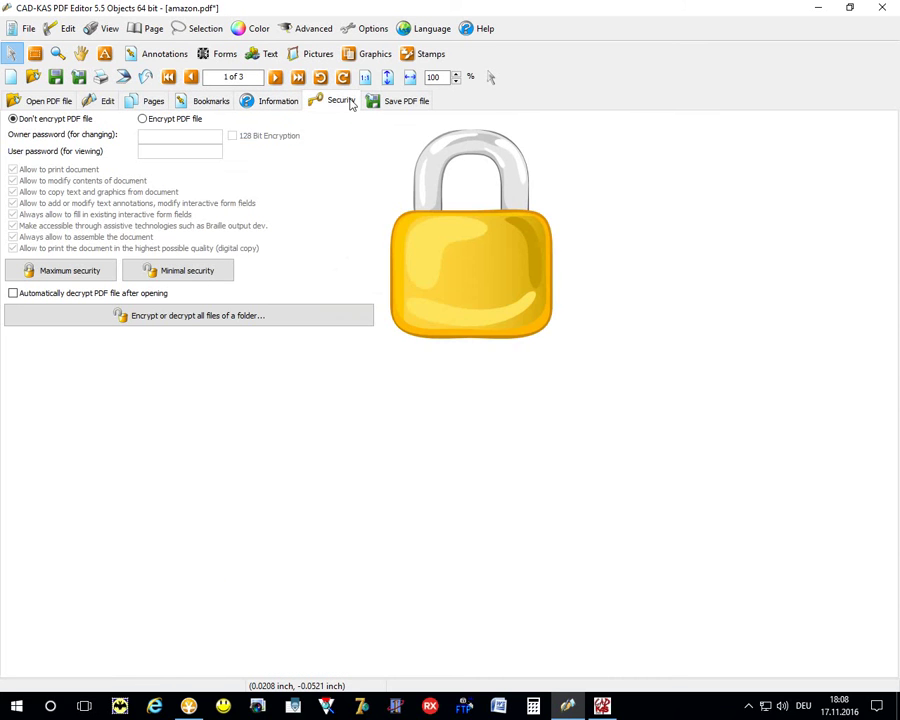
click(143, 118)
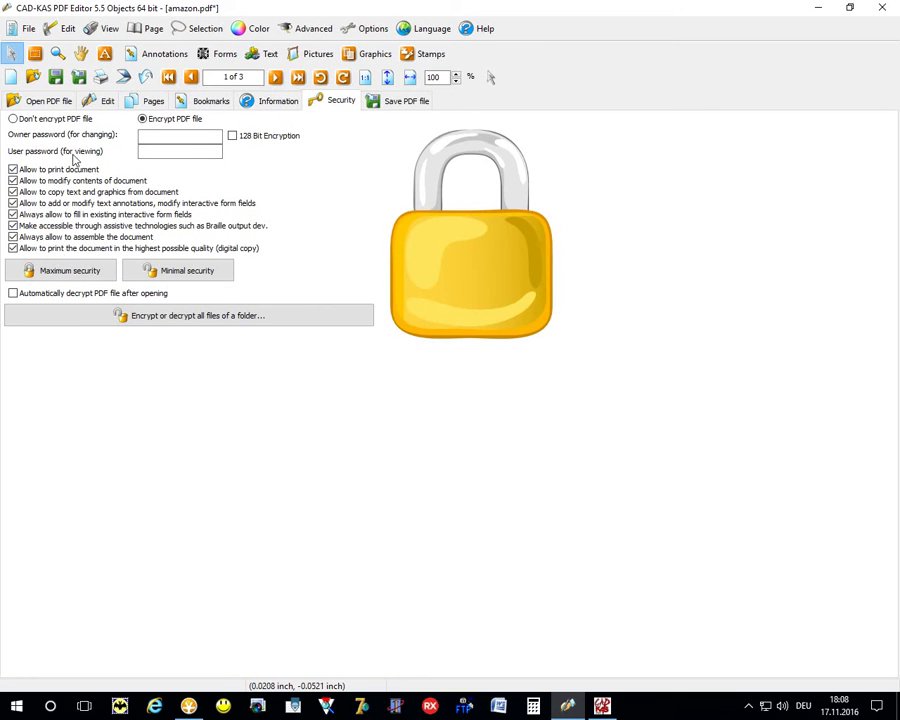
click(13, 169)
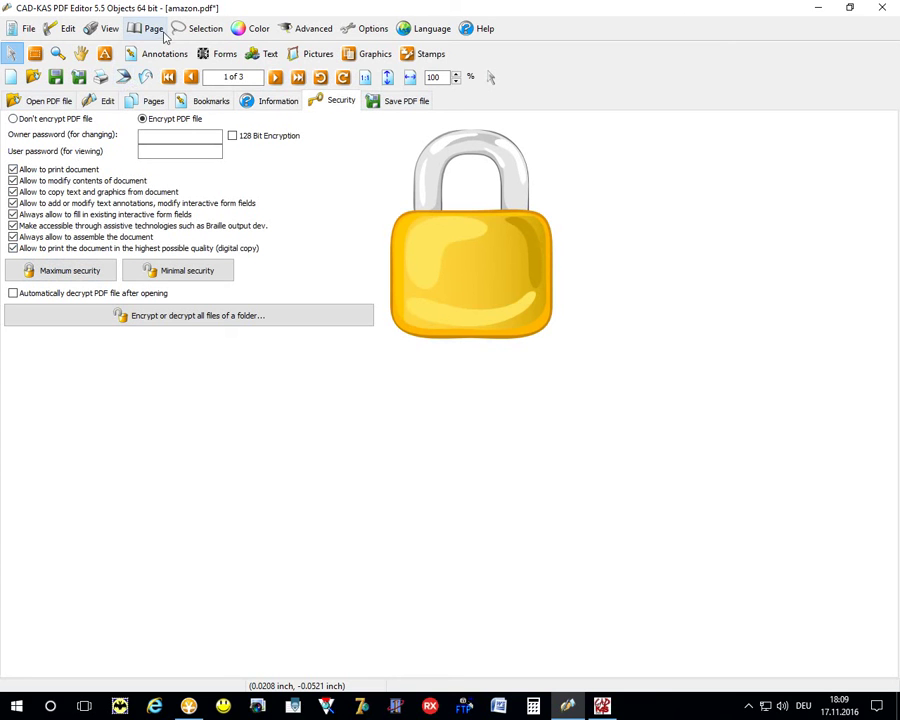
Step: Browse the Page and Selection menus, then show the File menu's import and export commands
click(148, 29)
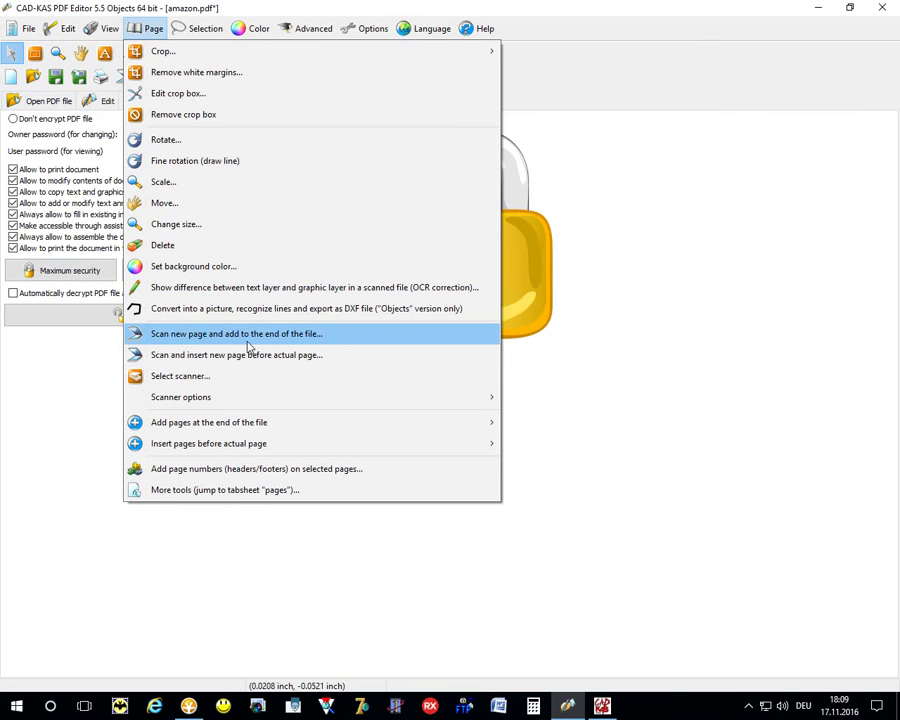
click(200, 30)
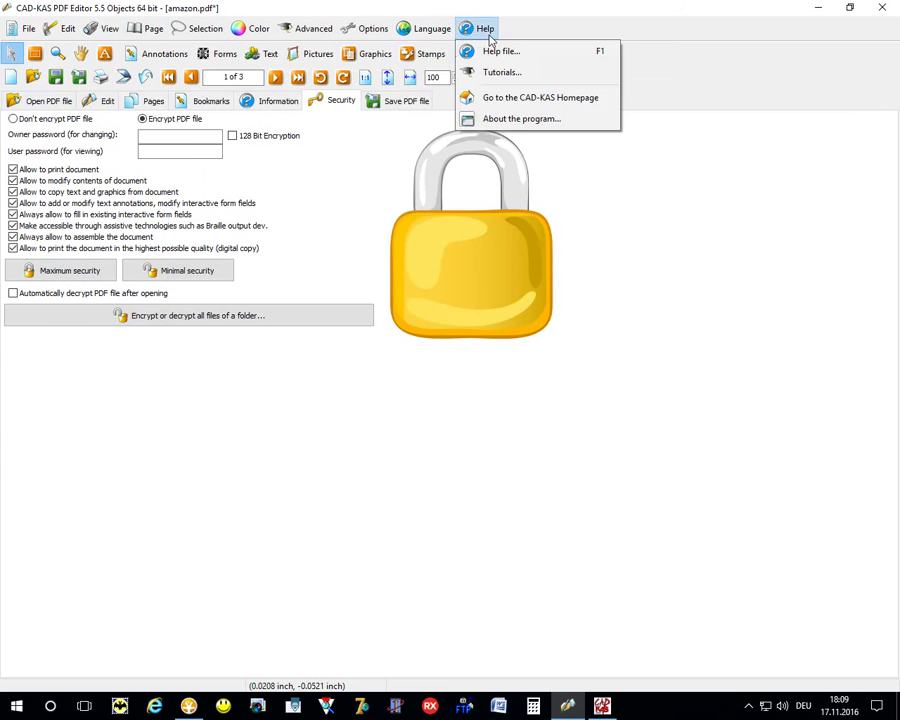
click(148, 28)
click(14, 34)
mouse_move(40, 266)
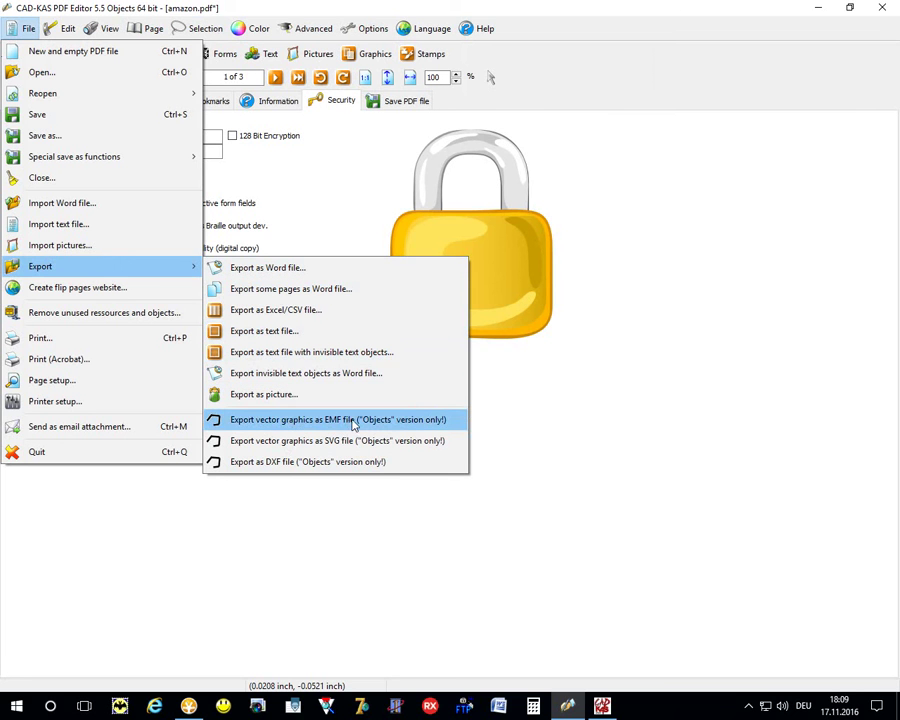
Step: Import the party photo as a new fourth page and confirm it in the page list
click(80, 246)
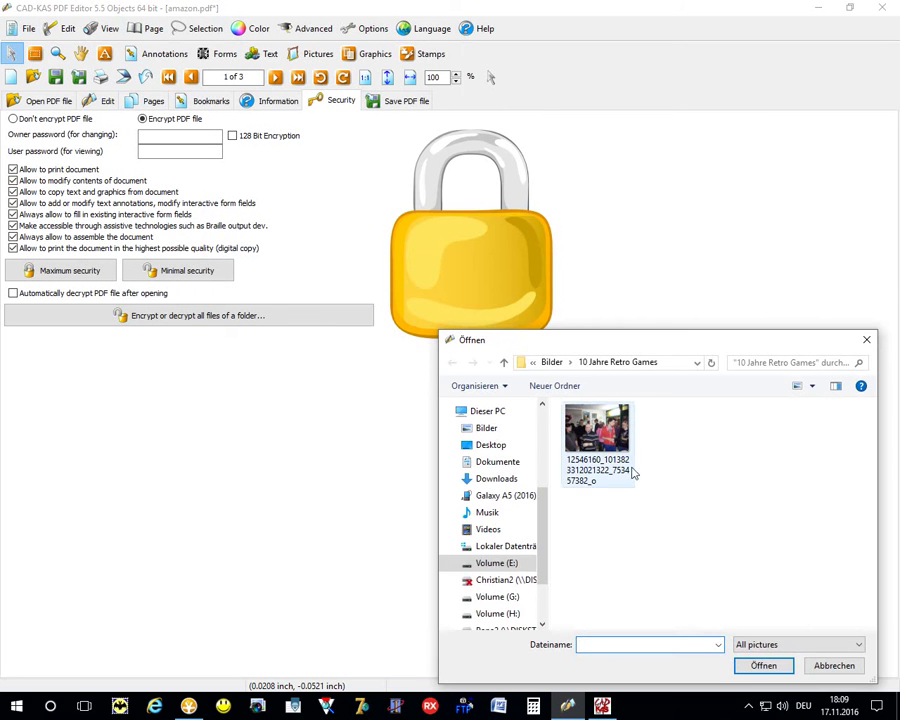
double_click(598, 384)
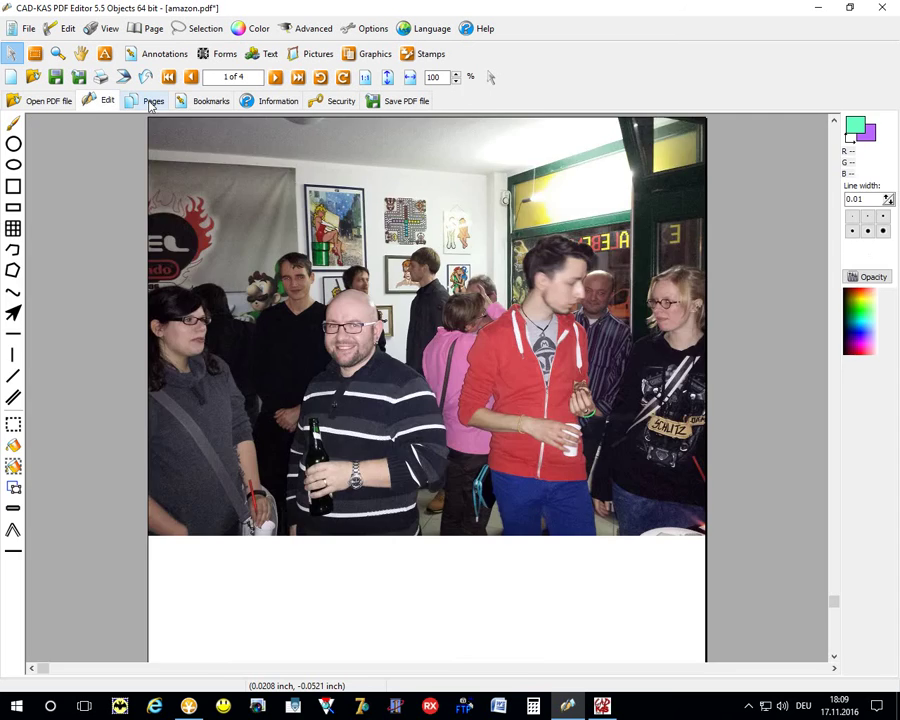
click(152, 101)
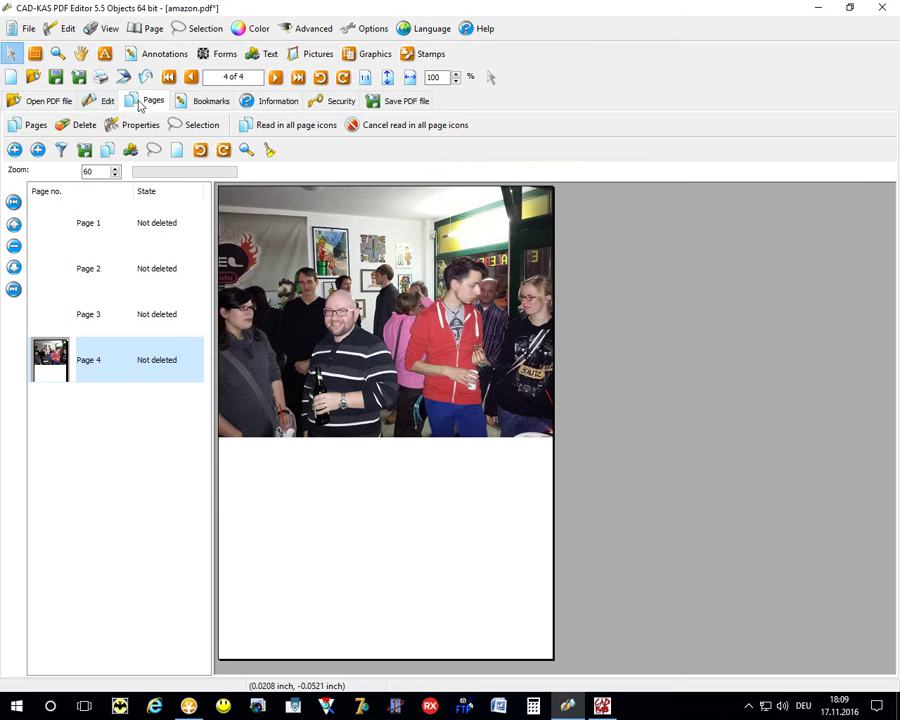
click(104, 100)
Step: Browse the File menu's saving options, then the Edit menu's commands
click(29, 28)
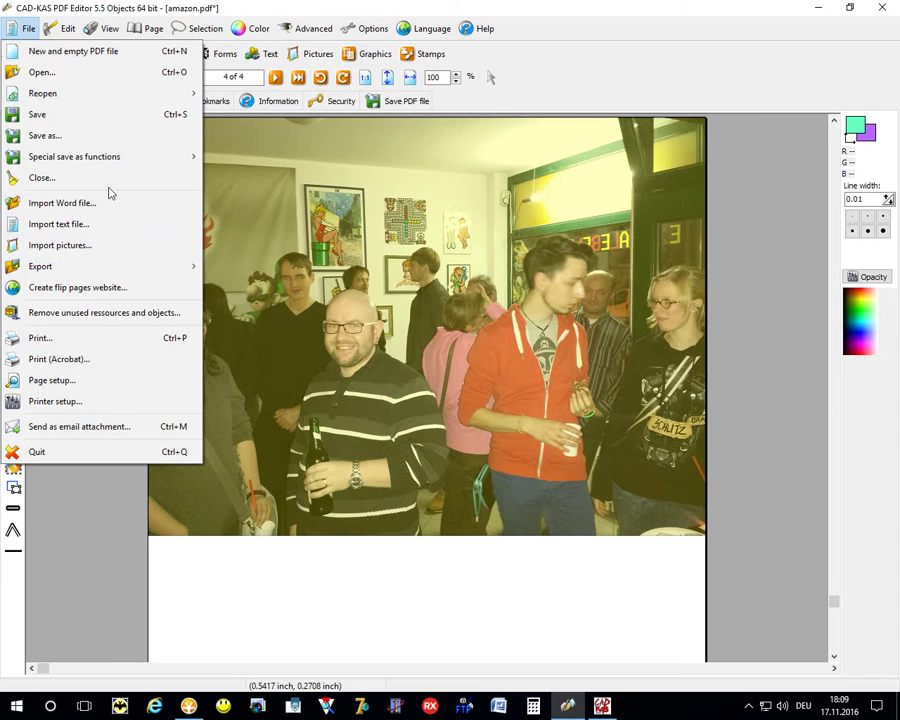
mouse_move(74, 156)
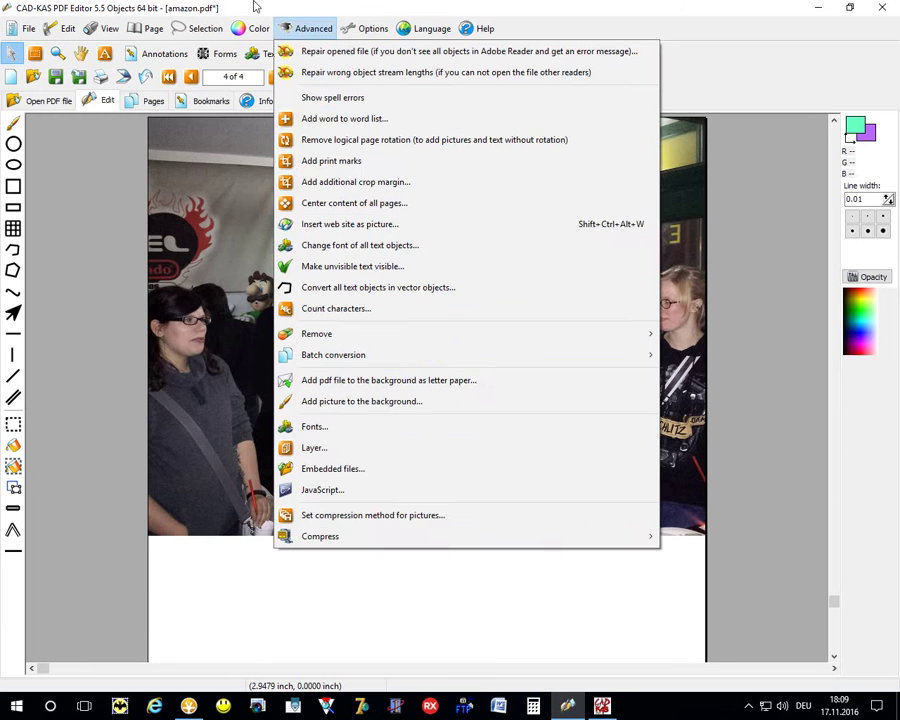
click(254, 6)
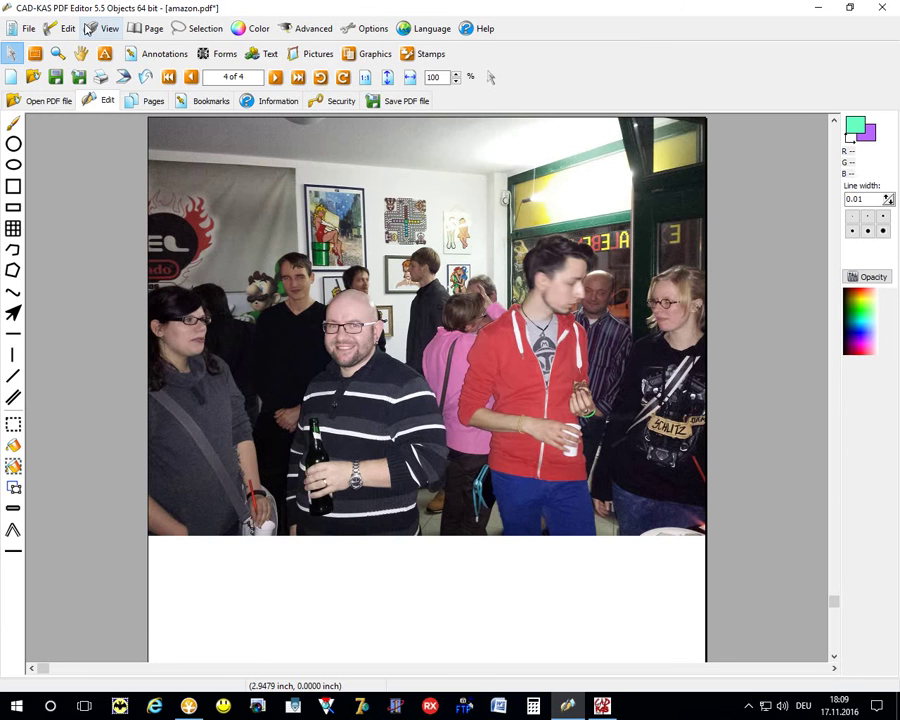
click(58, 29)
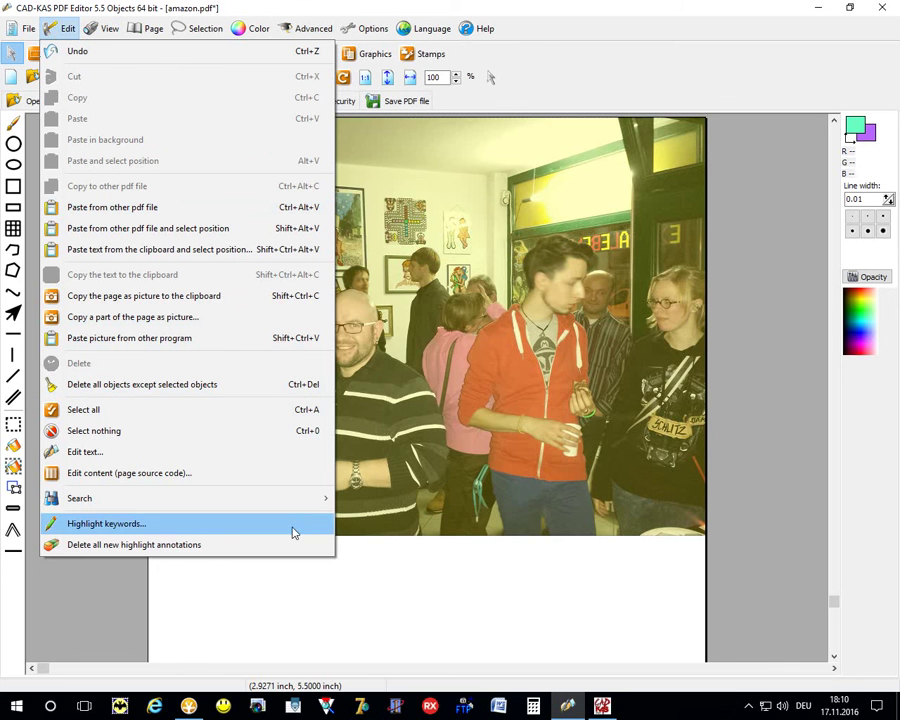
Step: Add a note below the photo on page 4 with the comment 'hgvdf'
click(363, 577)
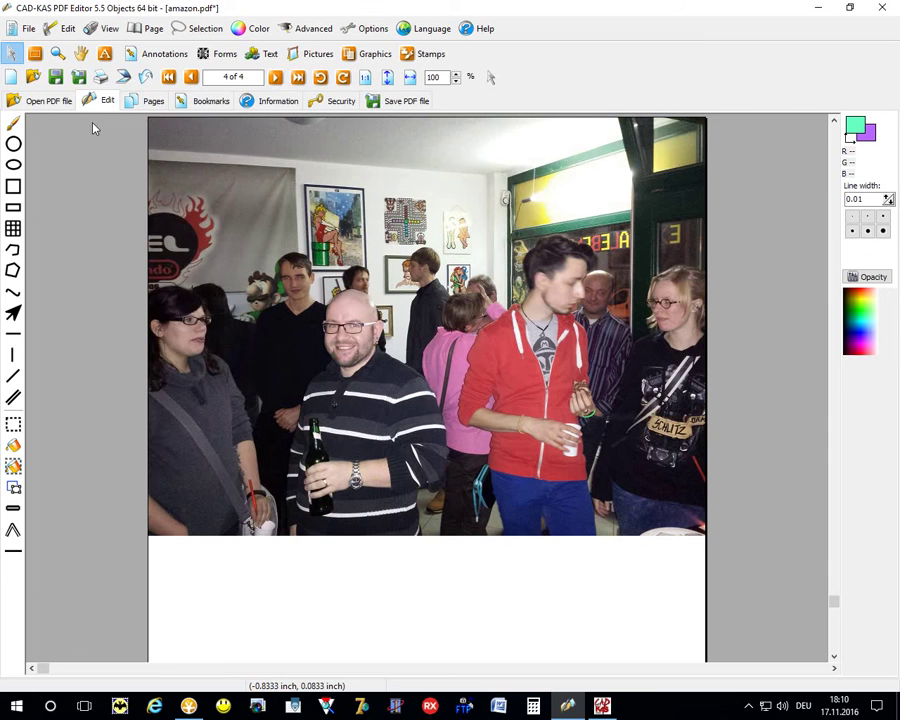
click(160, 54)
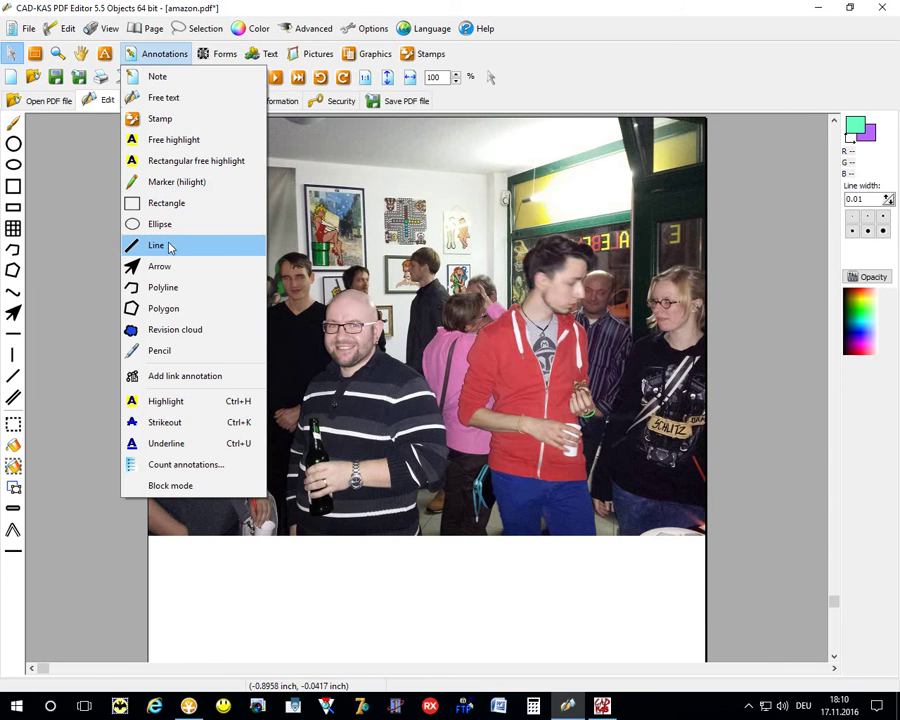
click(172, 96)
click(255, 568)
click(171, 649)
text(h)
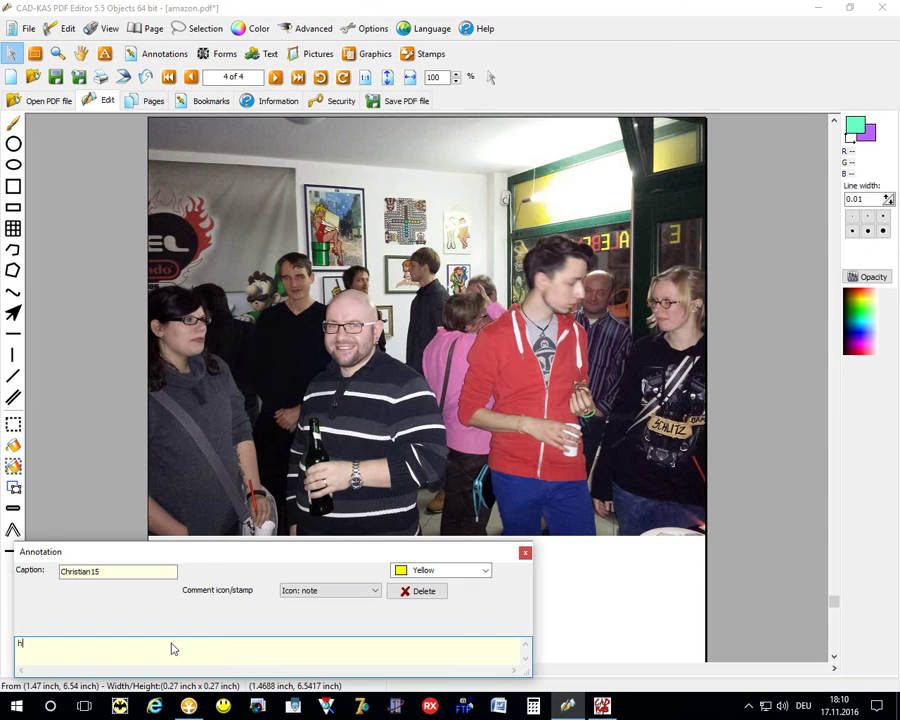
text(gvdf)
click(651, 614)
Step: Highlight part of the 'Zahlungen - Amazon Seller Central' heading in yellow
scroll(651, 614, down, 3)
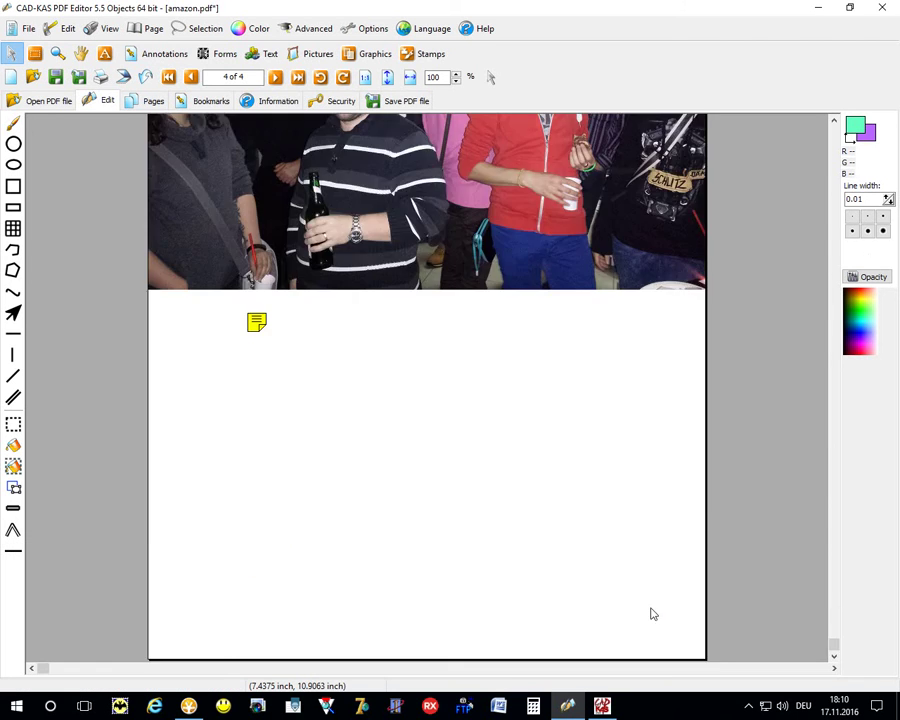
scroll(649, 603, up, 3)
scroll(560, 480, up, 10)
scroll(474, 374, up, 5)
scroll(370, 250, up, 3)
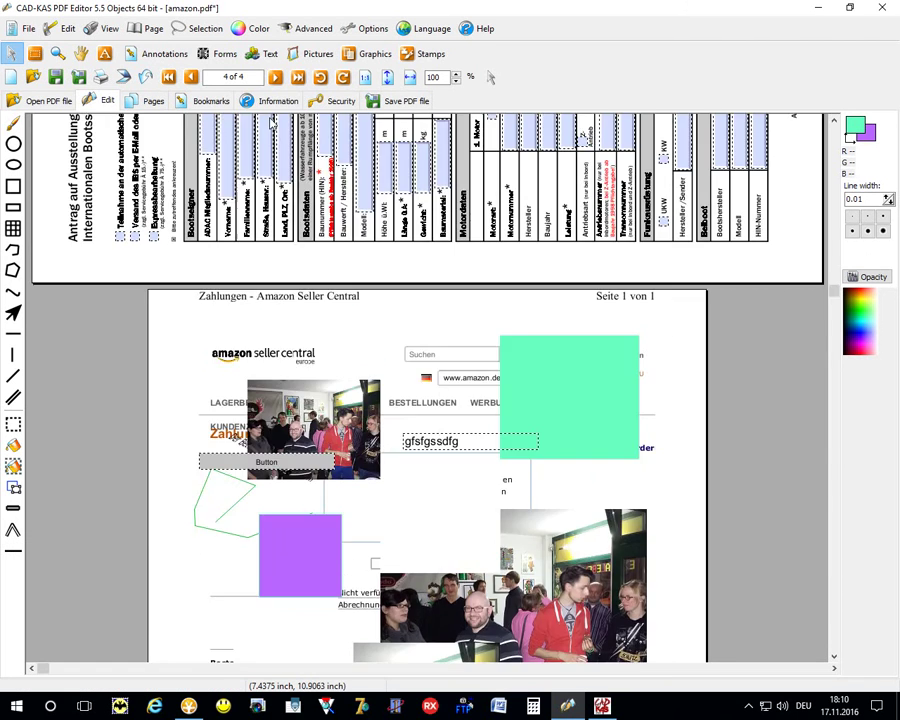
scroll(271, 120, up, 1)
click(160, 53)
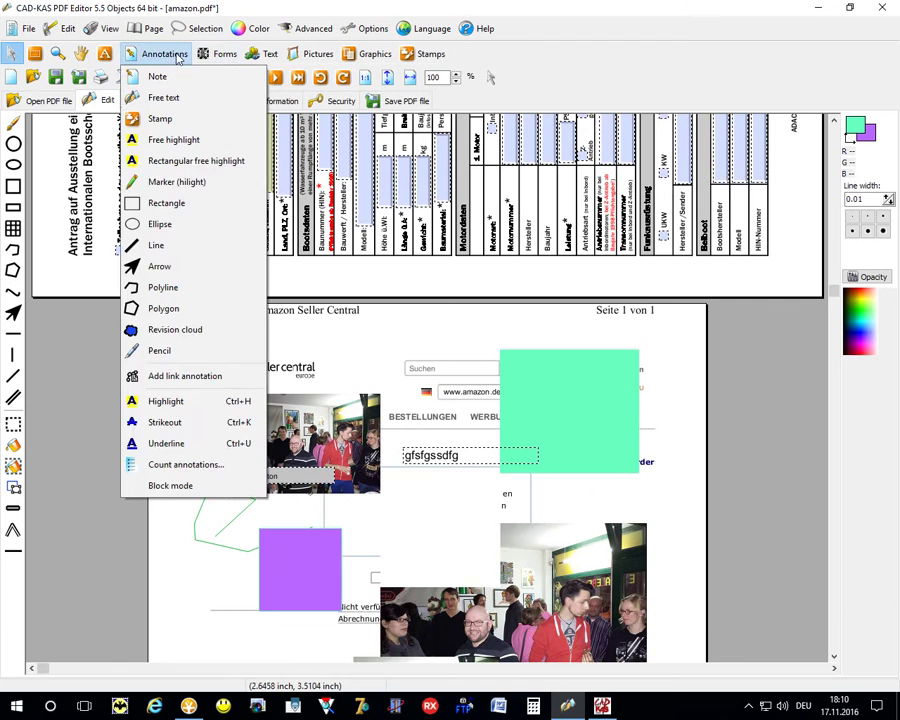
click(176, 402)
drag(210, 311, 285, 311)
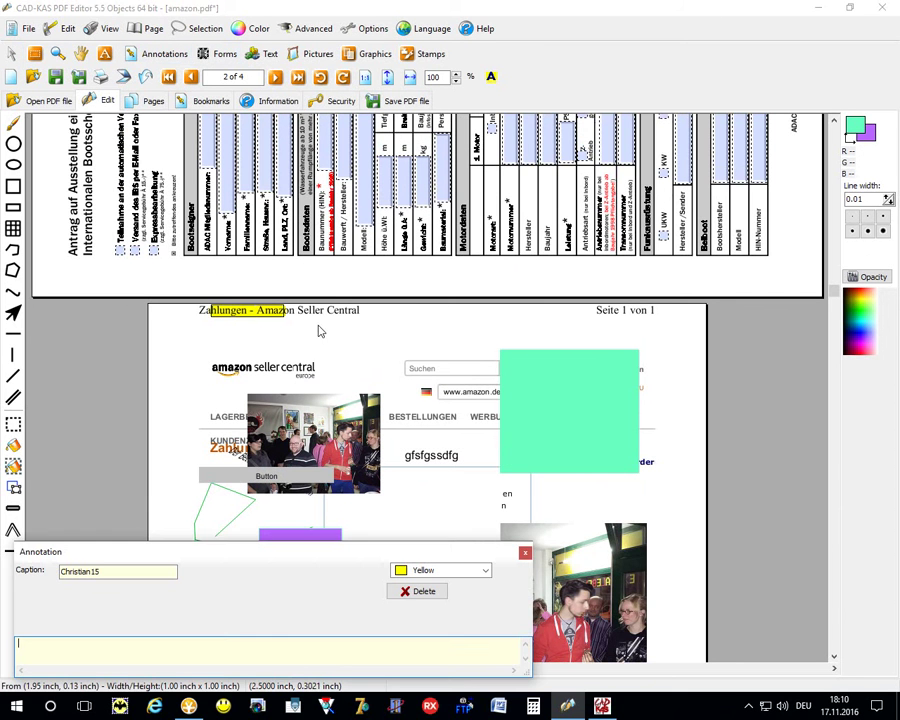
click(320, 331)
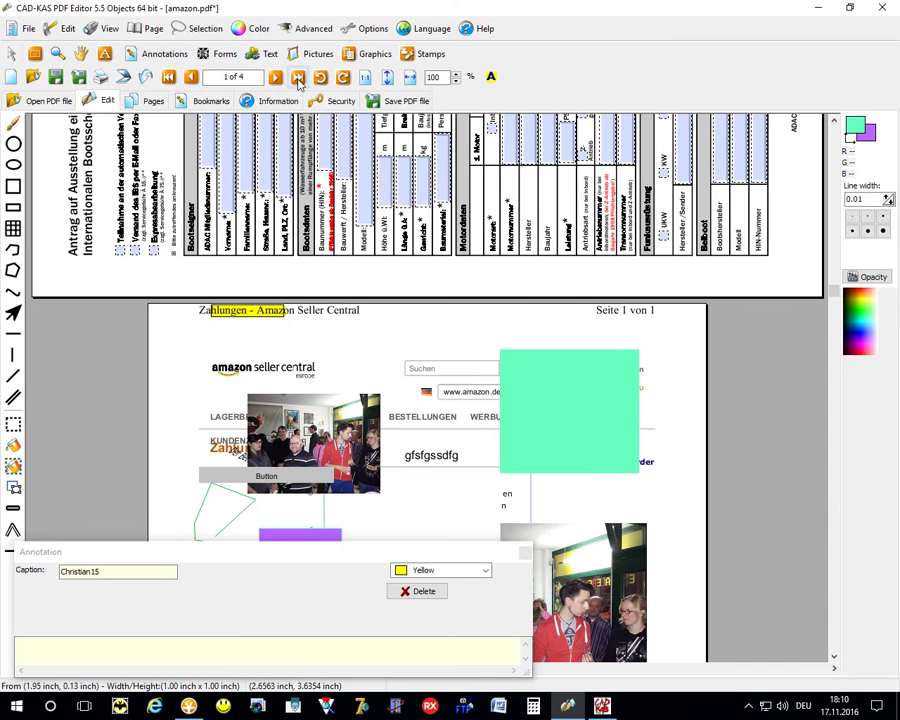